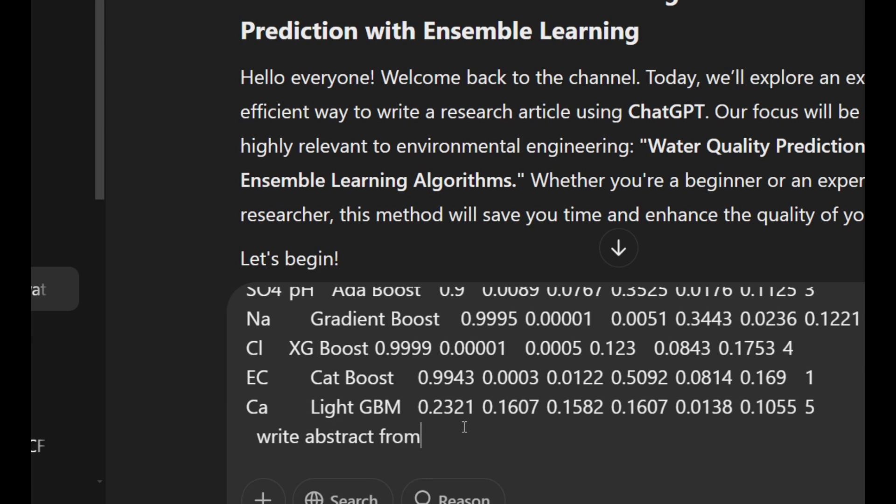
Complete the prompt below the model results as "write research article abstract from the above details" and send it.
type("thre")
type("e ao")
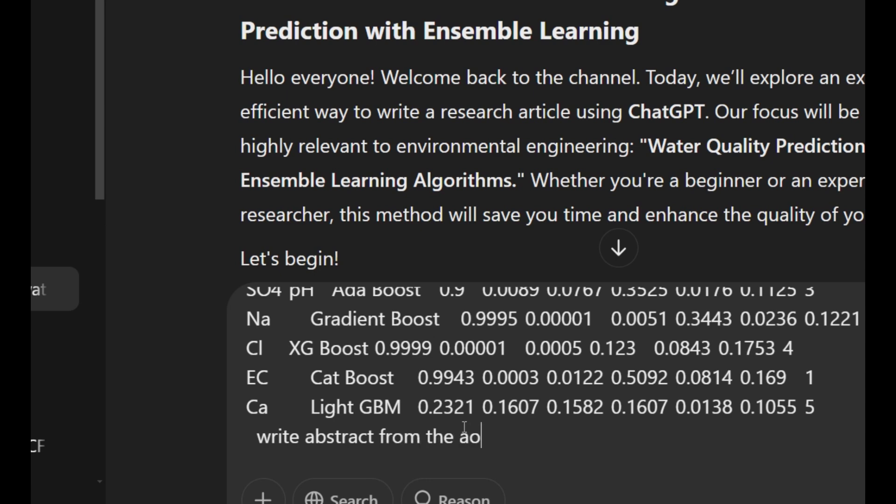
type("bove t")
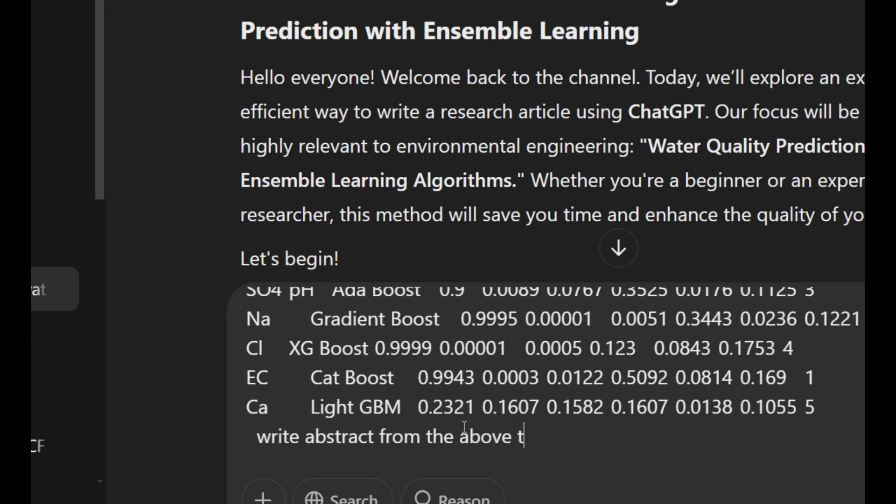
key("BackSpace")
type("details")
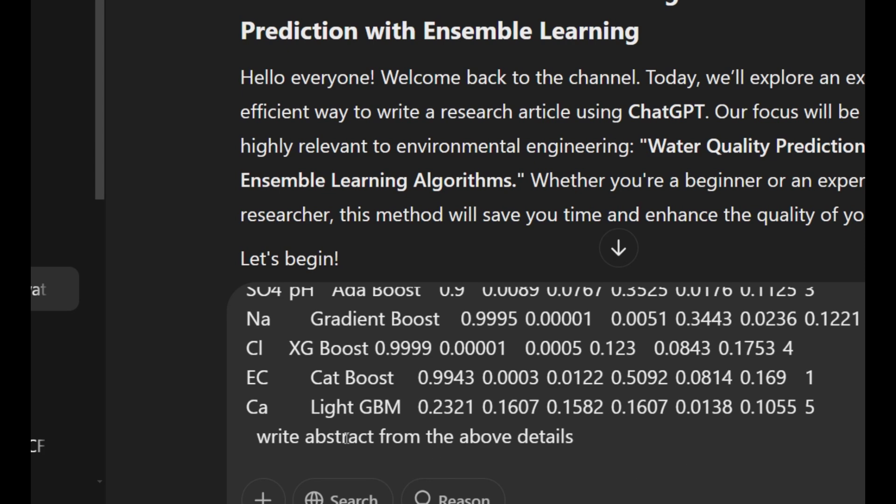
type("research ")
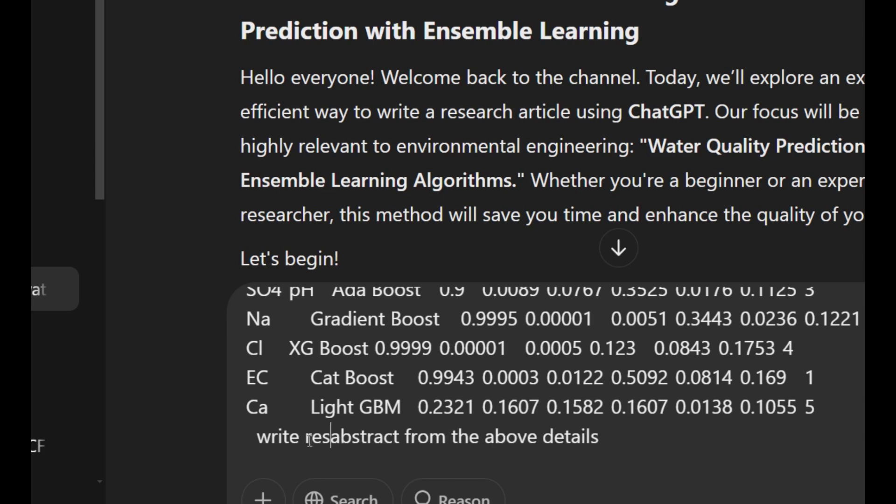
type("article")
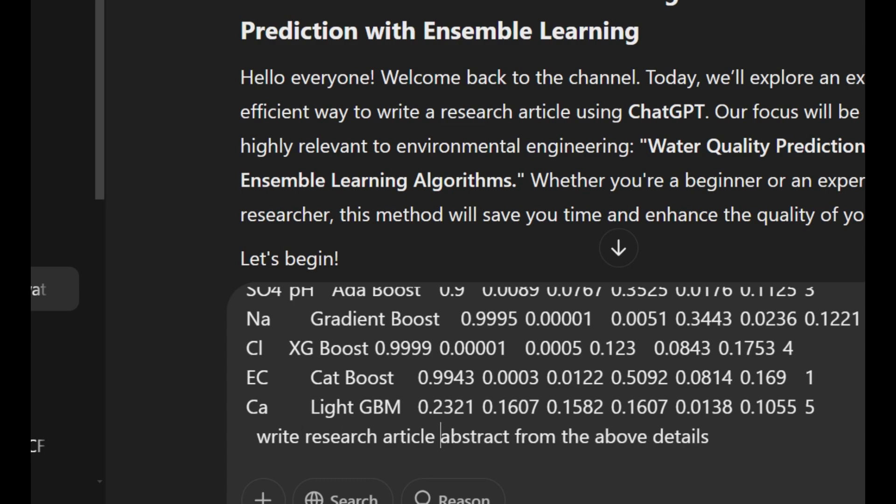
key("Return")
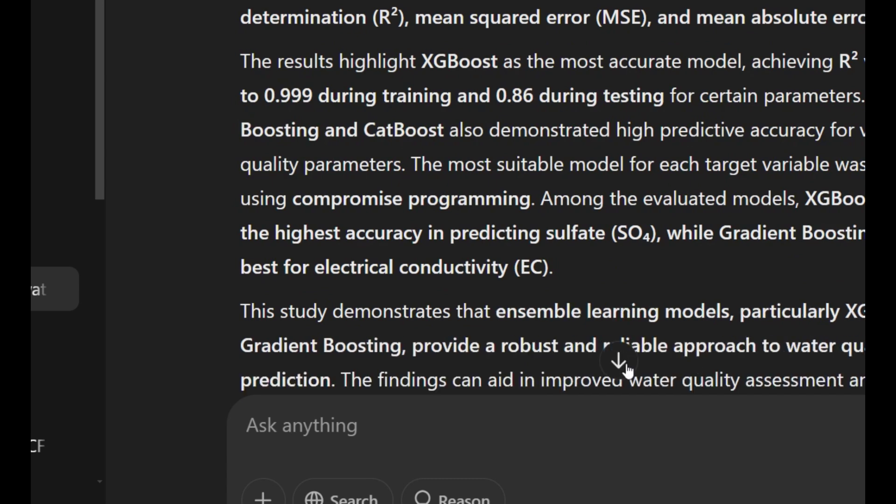
Enter "write introduction" as the beginning of a follow-up prompt after the generated abstract.
left_click(619, 362)
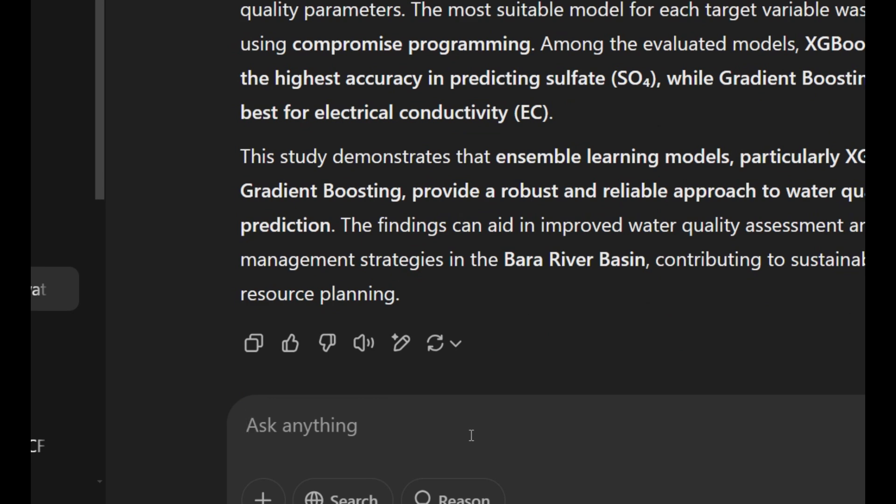
type("intr")
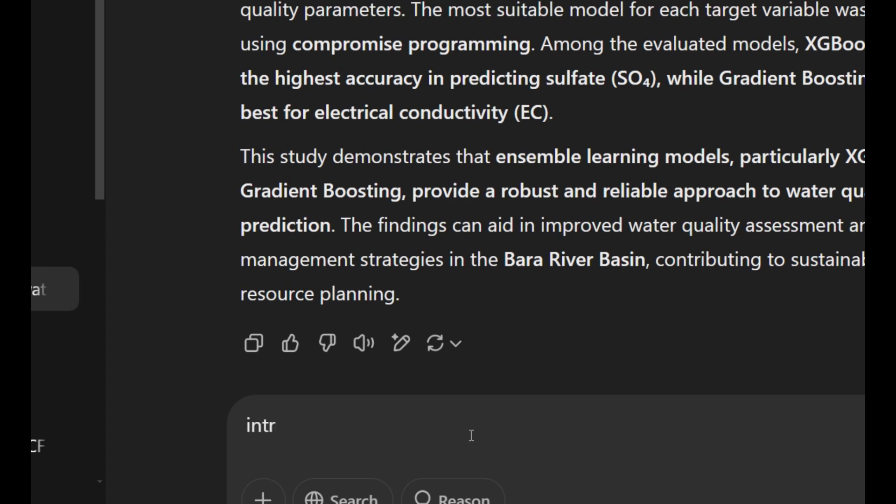
type("oduction ")
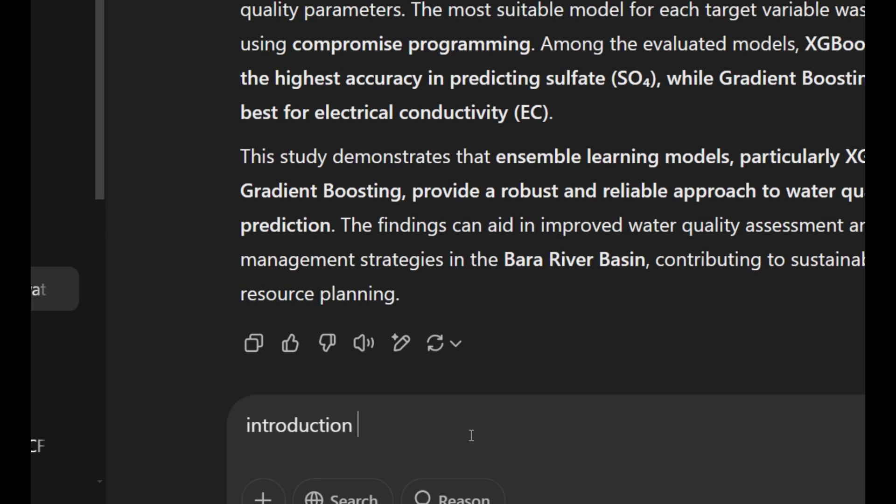
type("fo")
key("BackSpace")
key("BackSpace")
type("writ")
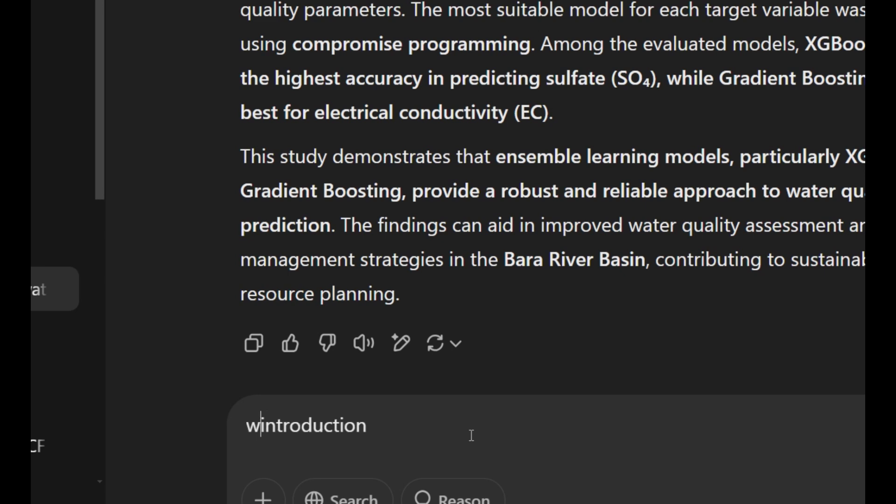
type("e introduction ")
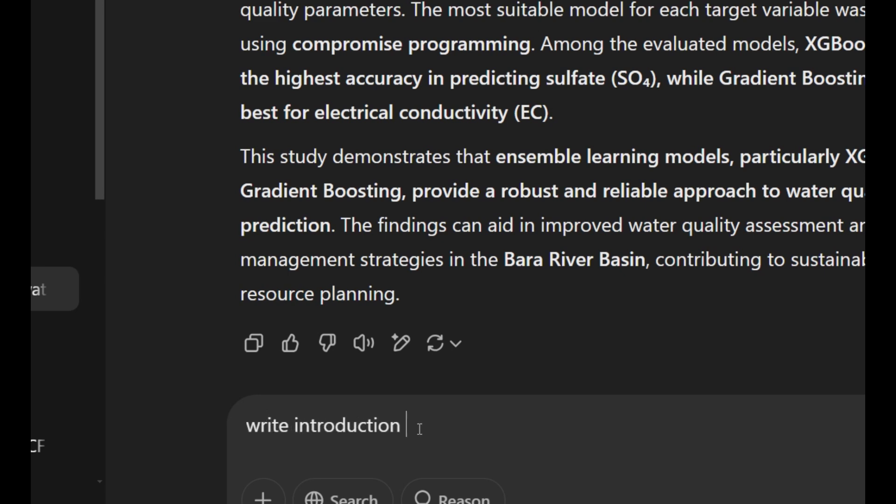
Extend the introduction prompt with "with references" and send it.
type("having ree")
key("BackSpace")
key("BackSpace")
key("BackSpace")
key("BackSpace")
key("BackSpace")
key("BackSpace")
type("with references")
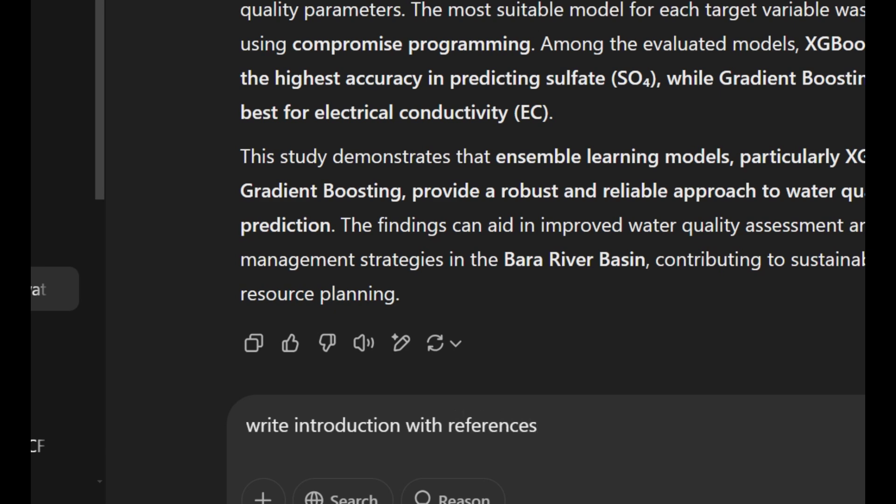
key("Return")
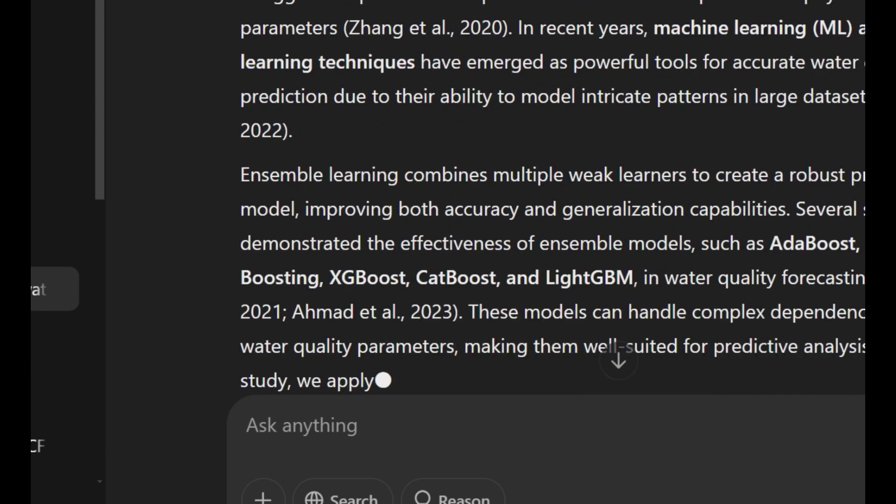
Look through the generated introduction and its references, and send the prompt "write study area details".
left_click(620, 360)
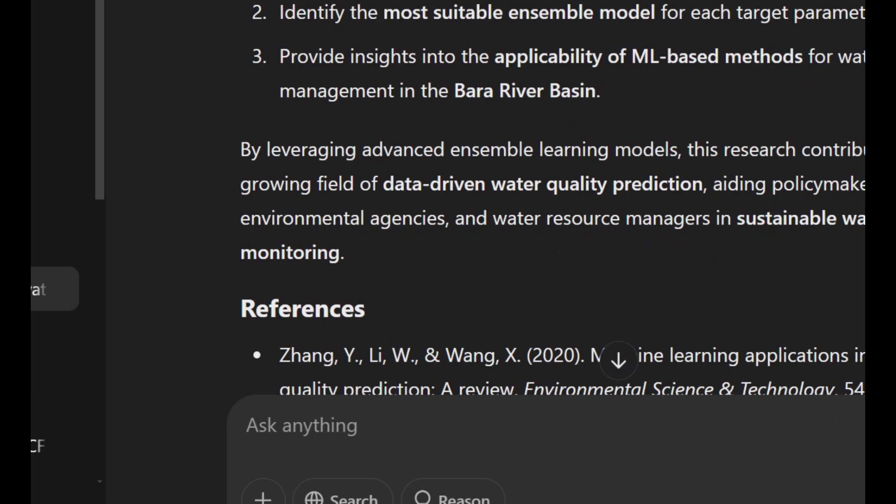
scroll(553, 196, "up", 15)
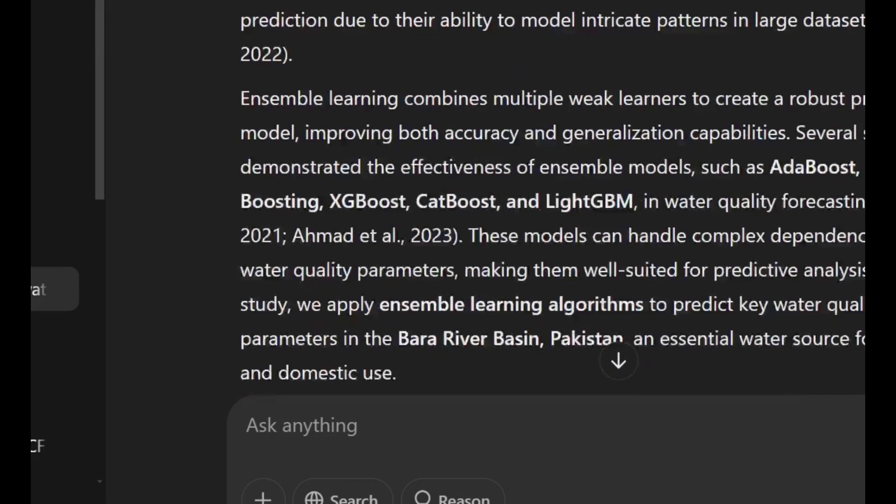
scroll(553, 196, "up", 5)
scroll(553, 196, "down", 15)
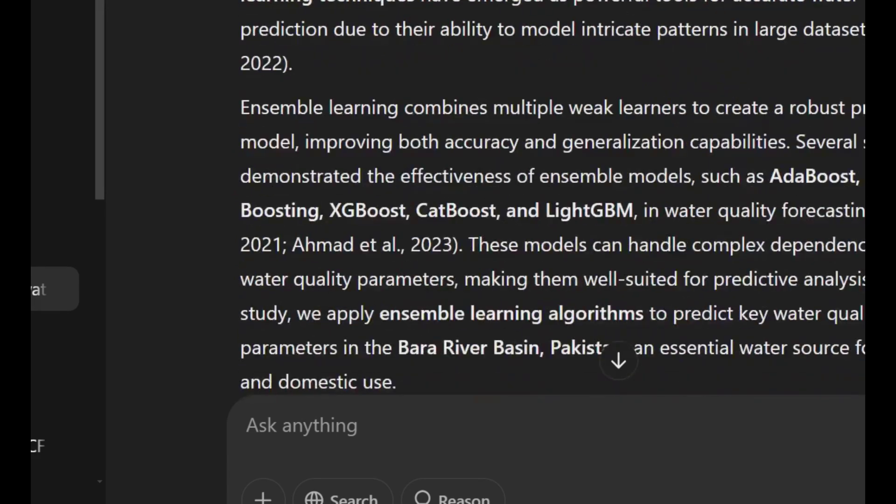
scroll(553, 196, "down", 20)
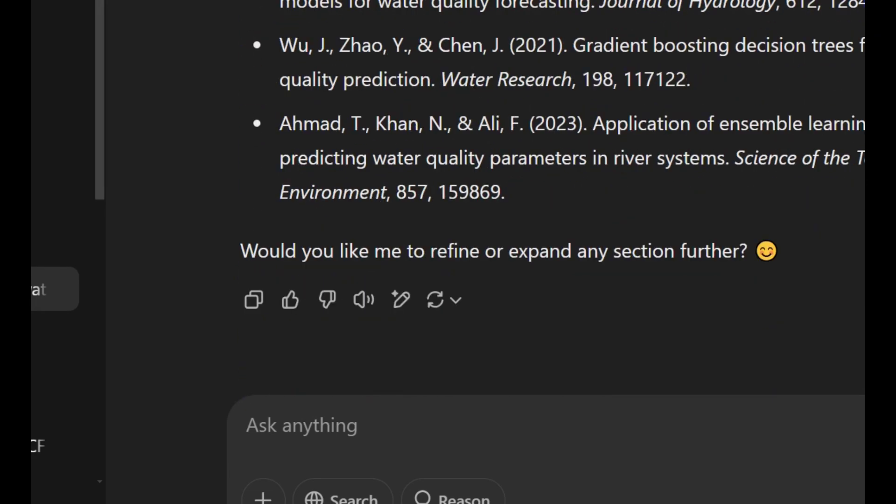
left_click(350, 426)
type("n")
key("BackSpace")
type("write ")
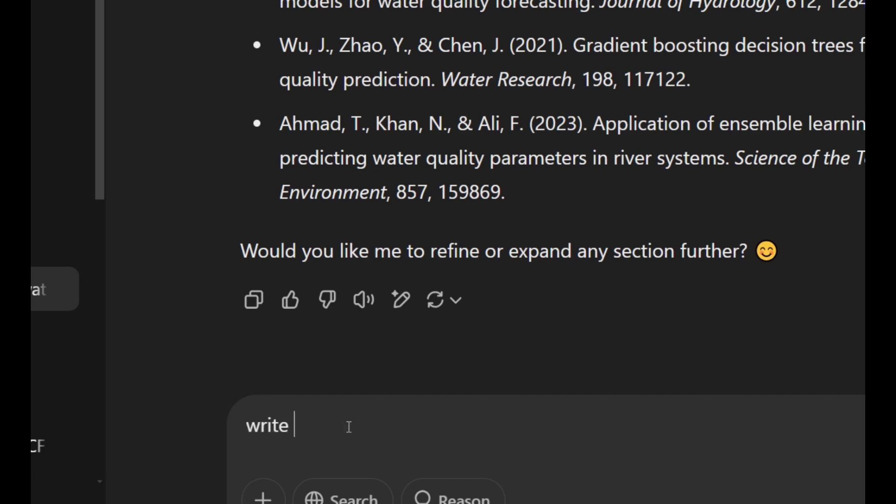
type("study are")
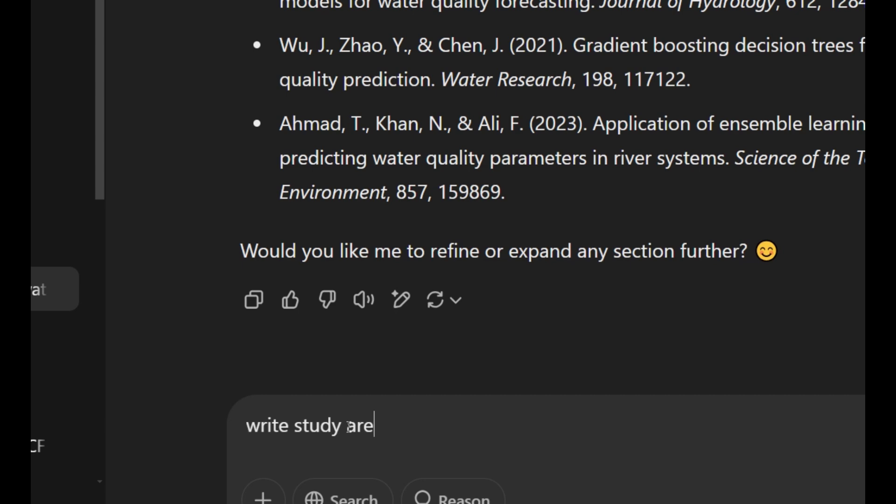
type("a details")
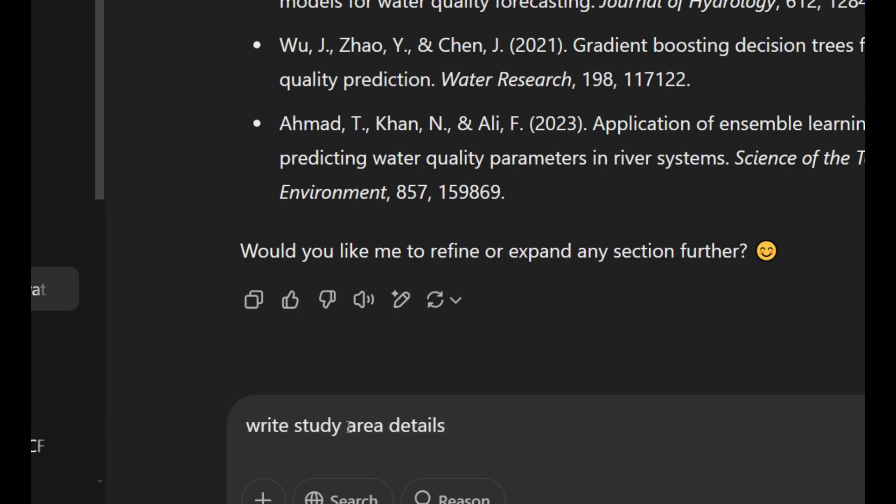
key("Return")
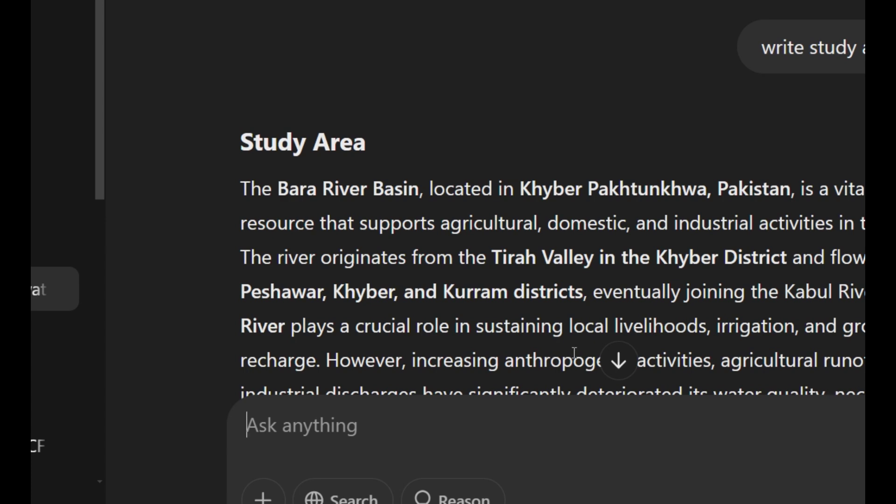
Go to the end of the study area response and enter the new prompt "write data collection details".
left_click(622, 364)
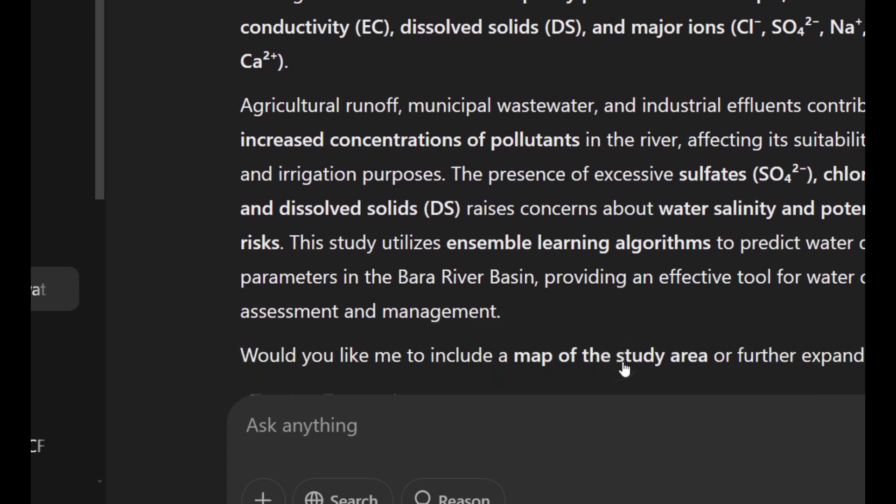
left_click(619, 360)
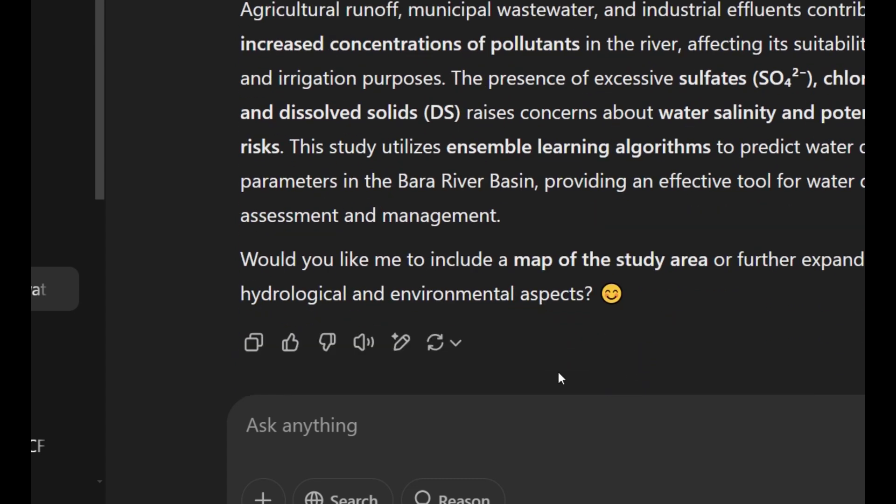
type("write ")
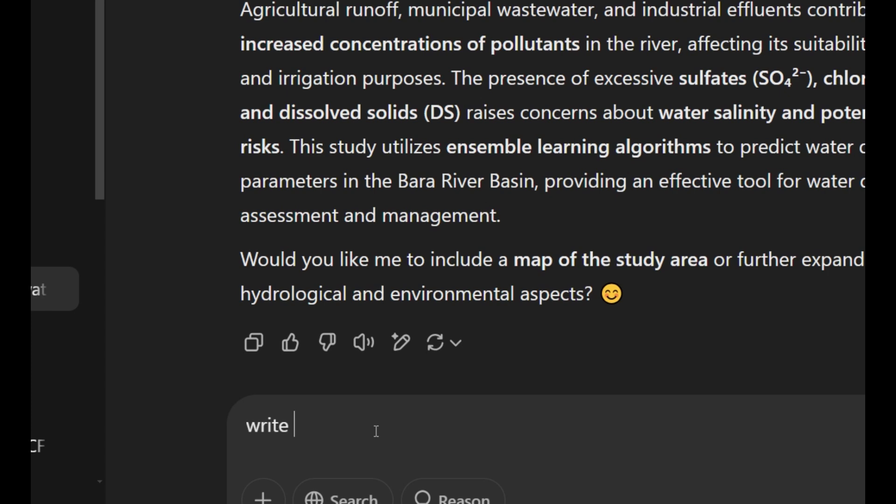
type("data ")
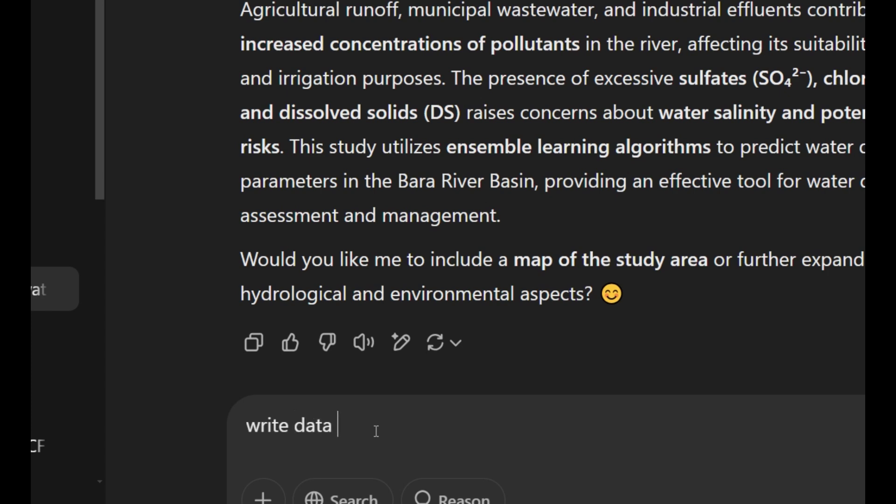
type("collection ")
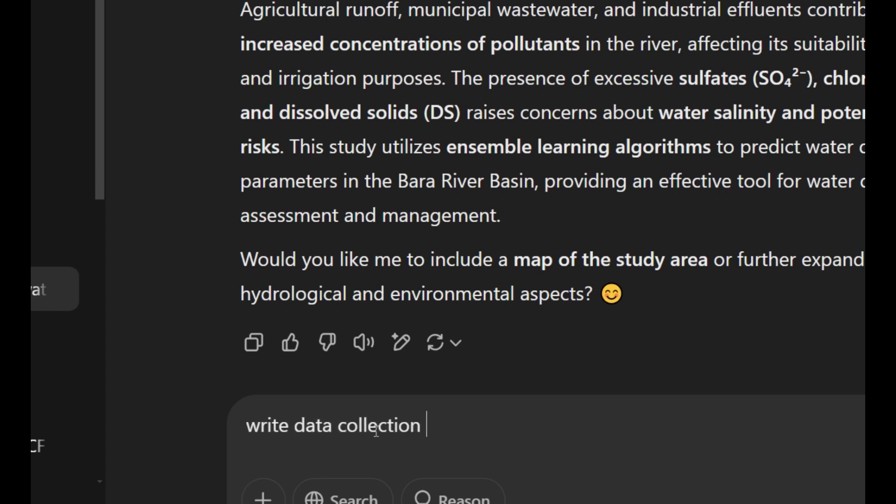
type("details")
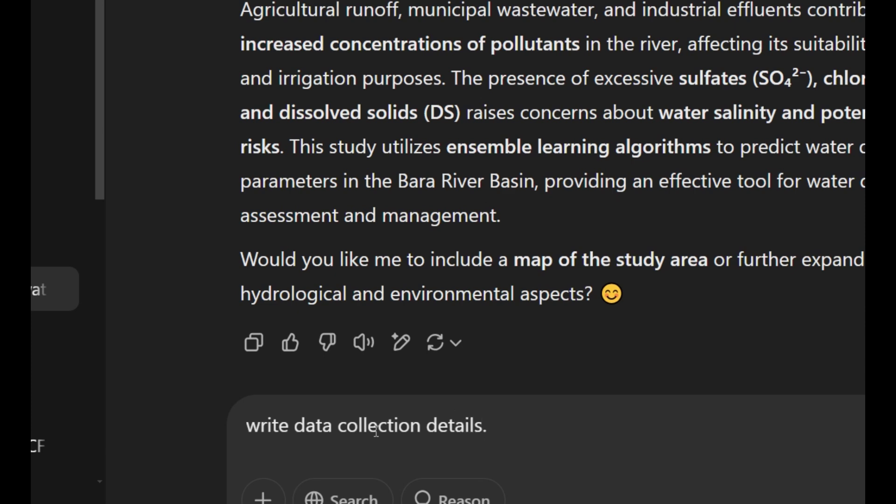
Add "i have collected the water quality parameters from wapda" to the data collection prompt, send it, and follow the response.
type(". i have col")
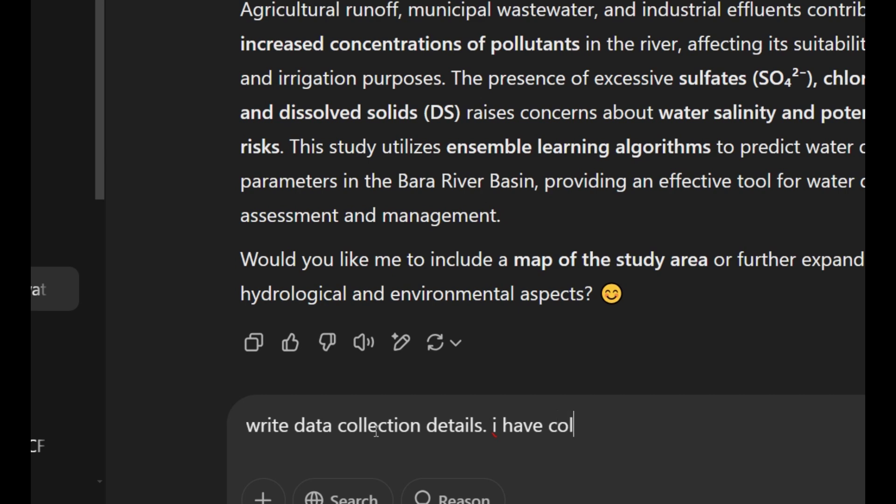
type("lected the d")
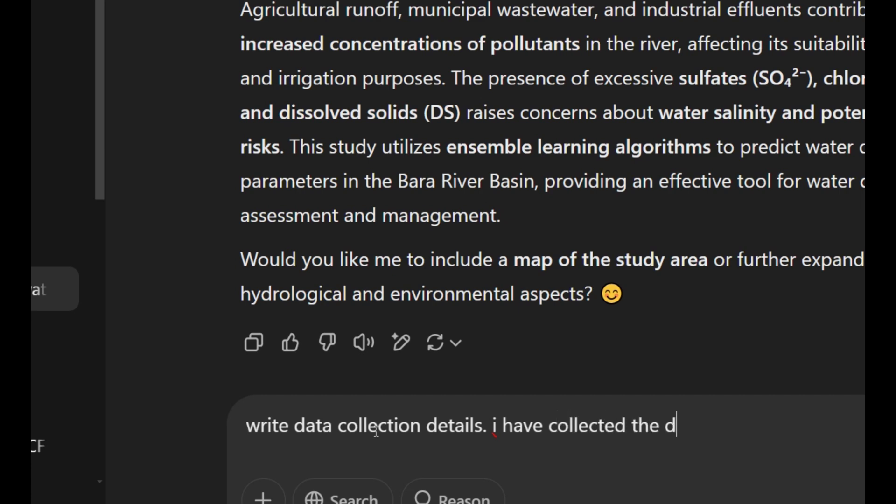
type("at")
key("BackSpace")
key("BackSpace")
type("water qual")
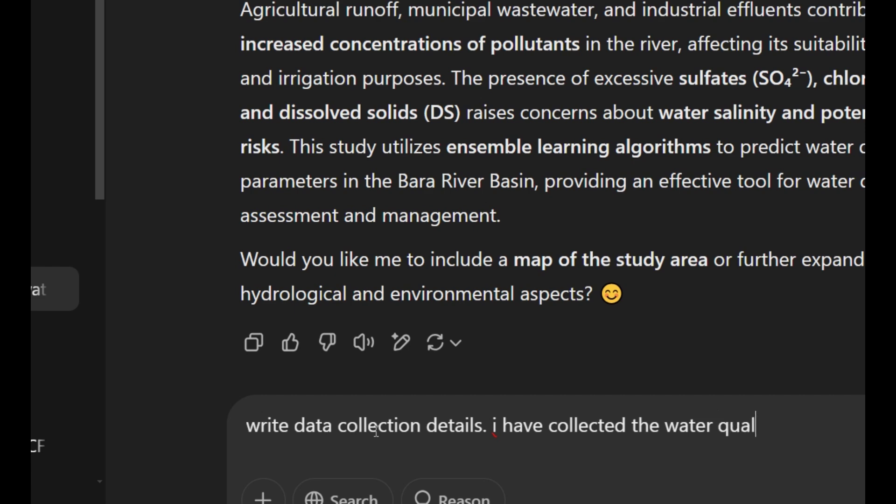
type("ity paramete ")
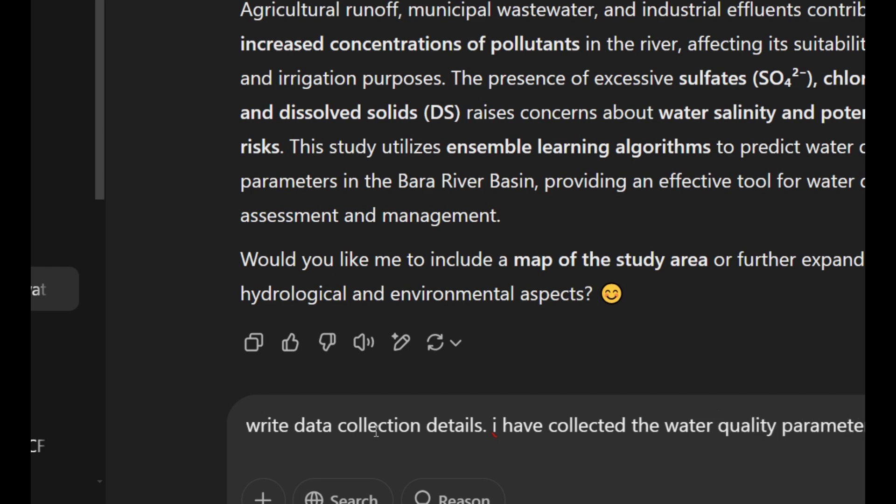
type("wapda")
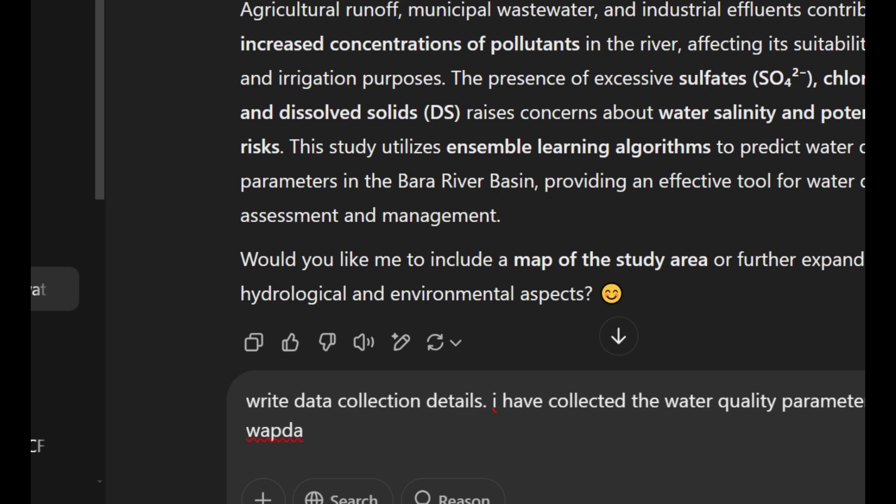
key("Return")
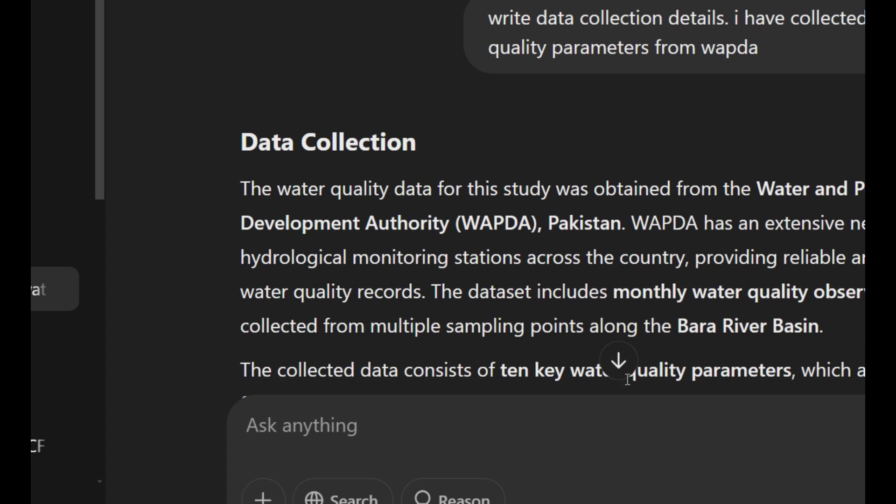
left_click(620, 361)
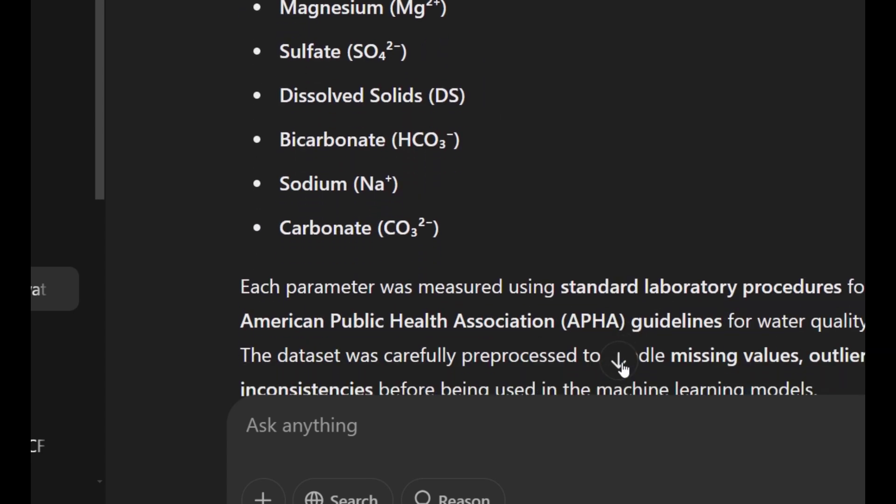
left_click(619, 361)
left_click(621, 363)
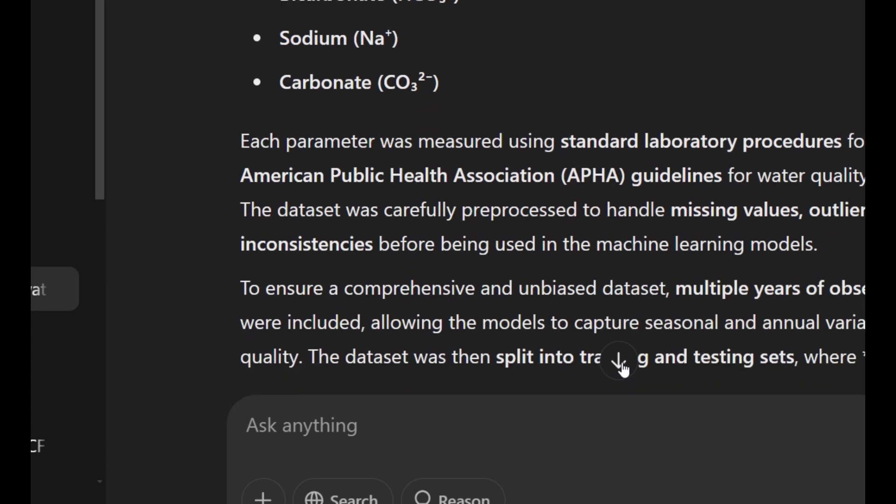
Follow the data collection response to its end and send the prompt "now write the methodology section".
left_click(621, 363)
left_click(620, 363)
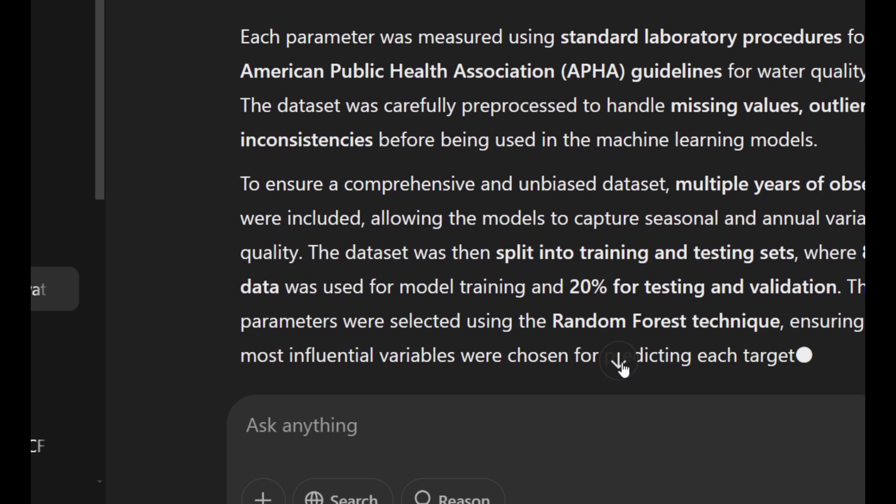
left_click(621, 364)
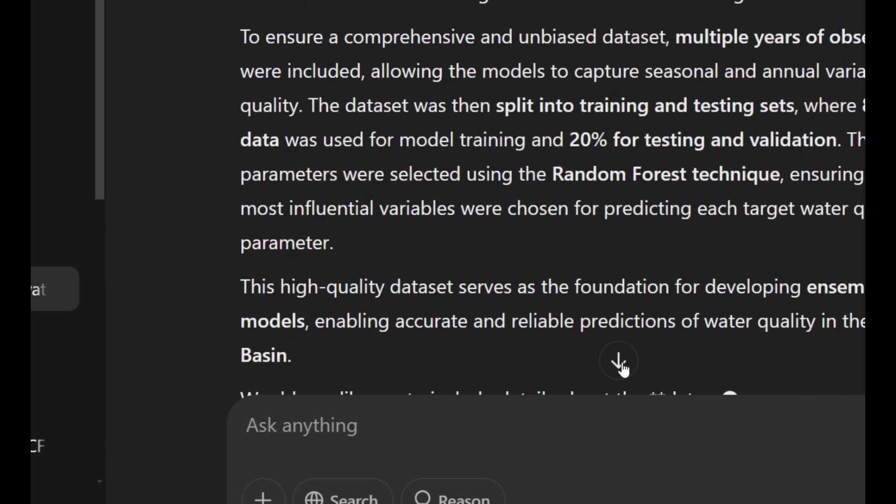
left_click(618, 359)
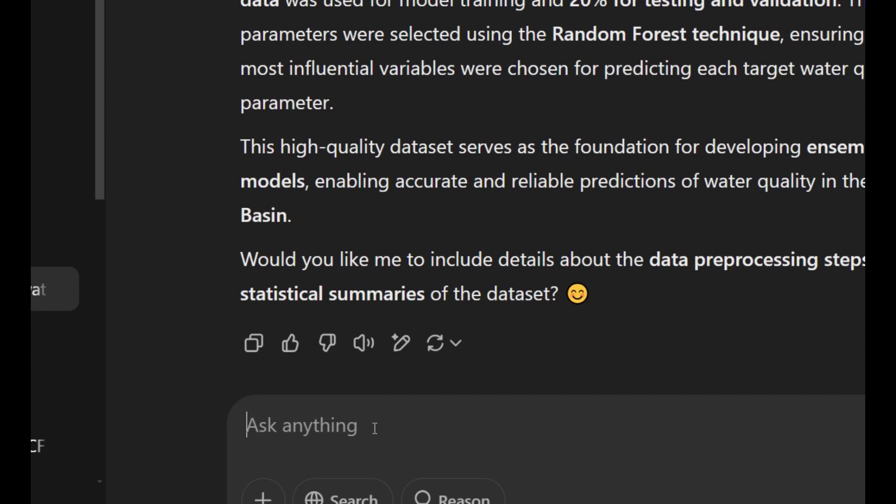
type("now write")
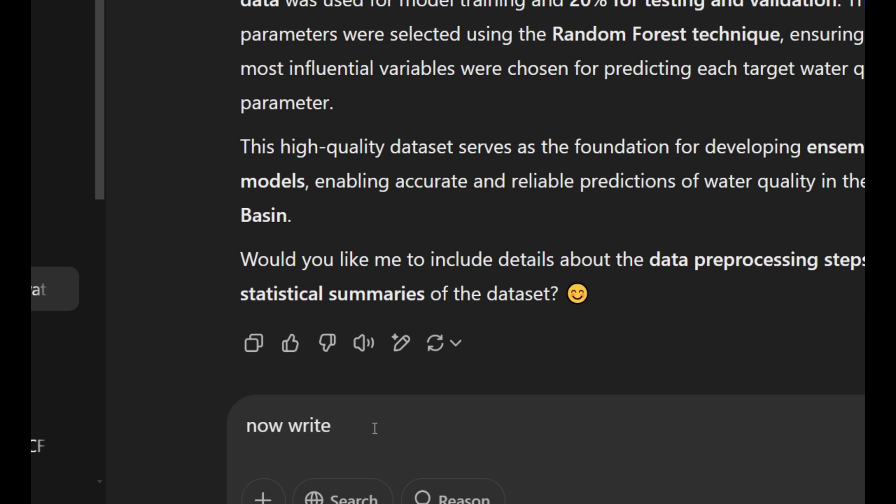
type(" the med")
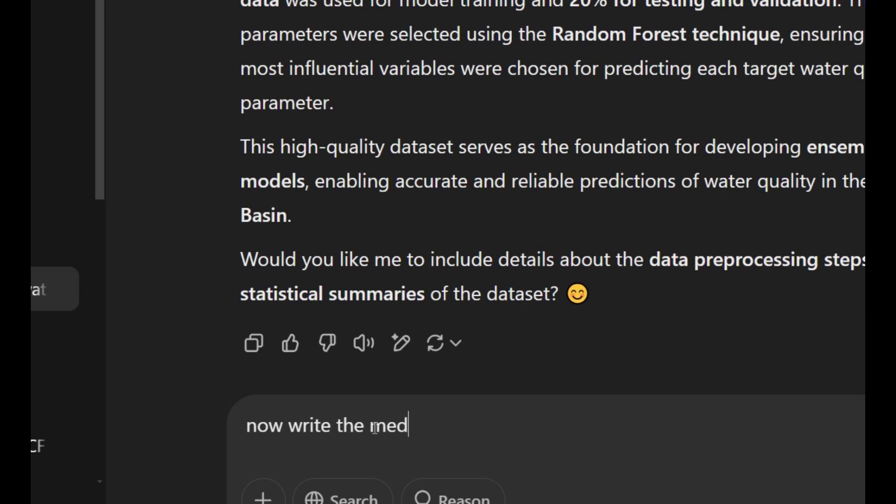
key("BackSpace")
type("thodo")
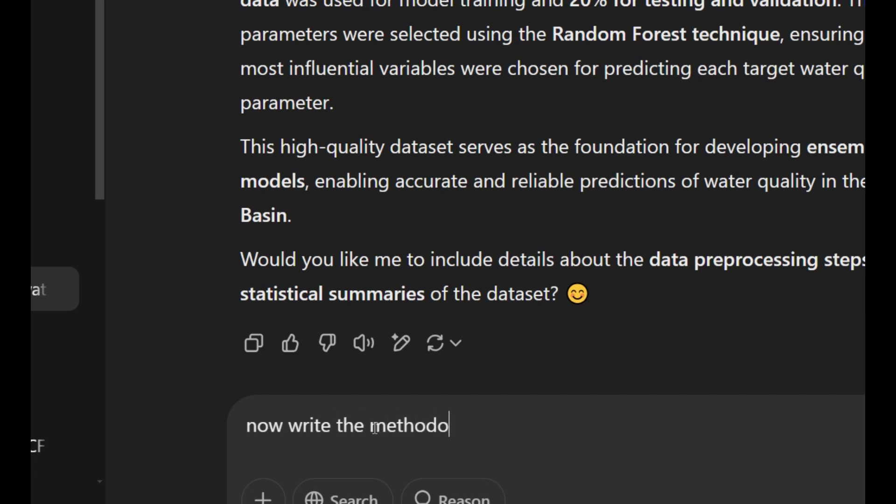
type("logy se")
key("BackSpace")
type("se")
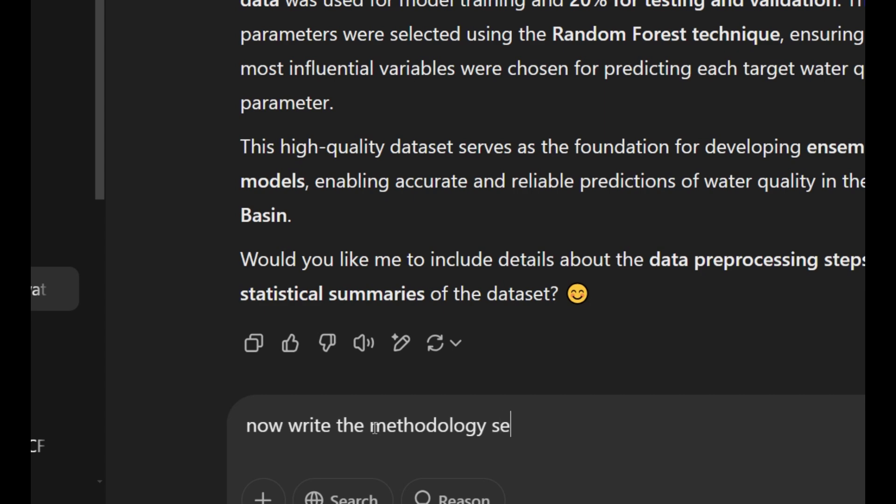
type("ction")
key("Return")
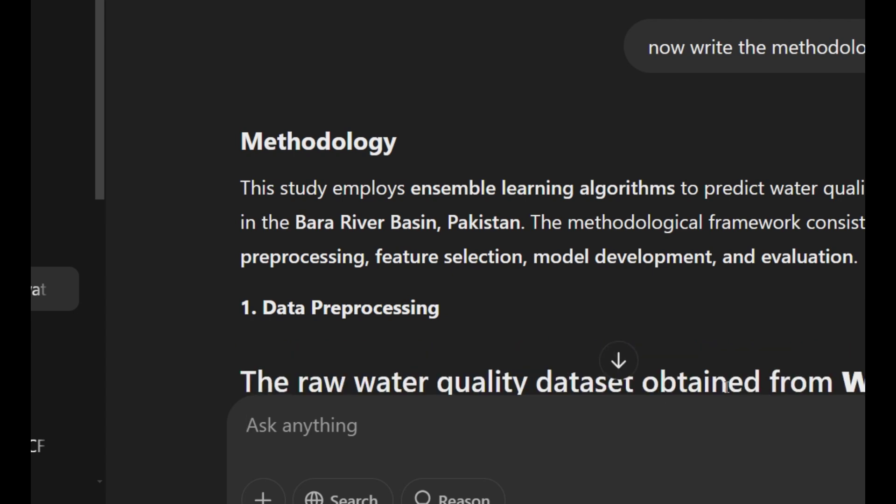
Read through the generated methodology section, from data preprocessing to model performance evaluation, and return to its end.
scroll(551, 210, "down", 5)
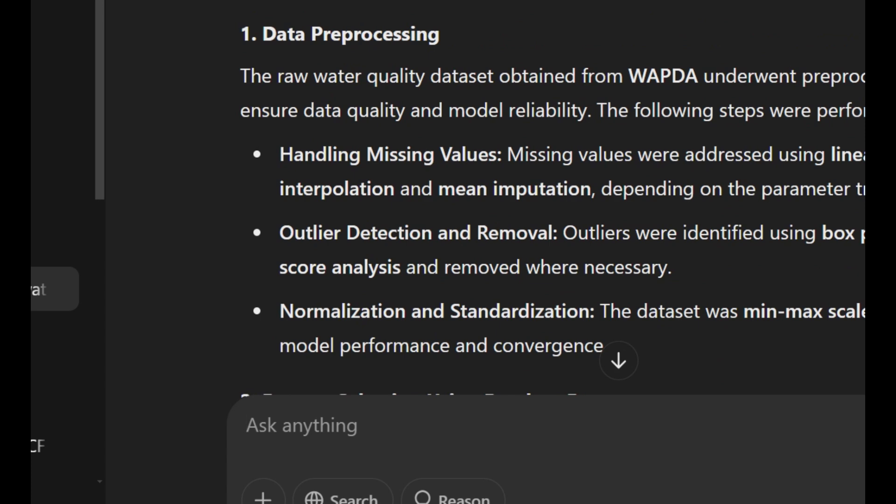
scroll(551, 210, "down", 5)
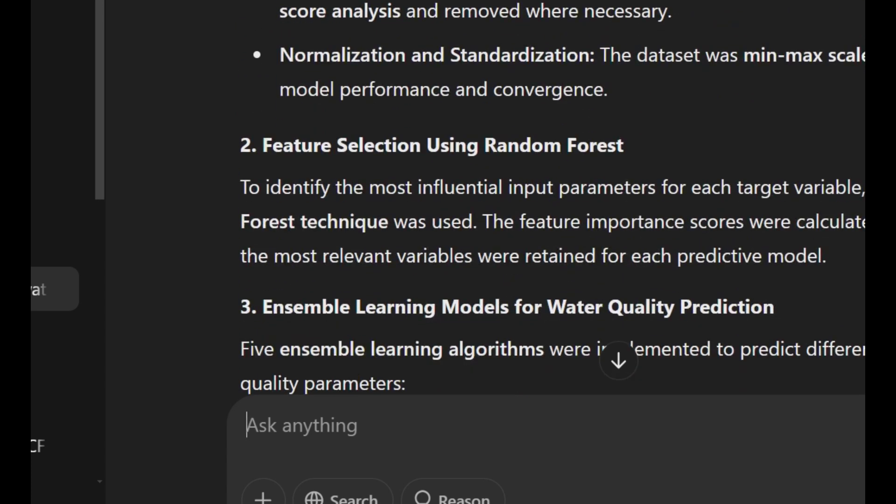
scroll(551, 210, "down", 8)
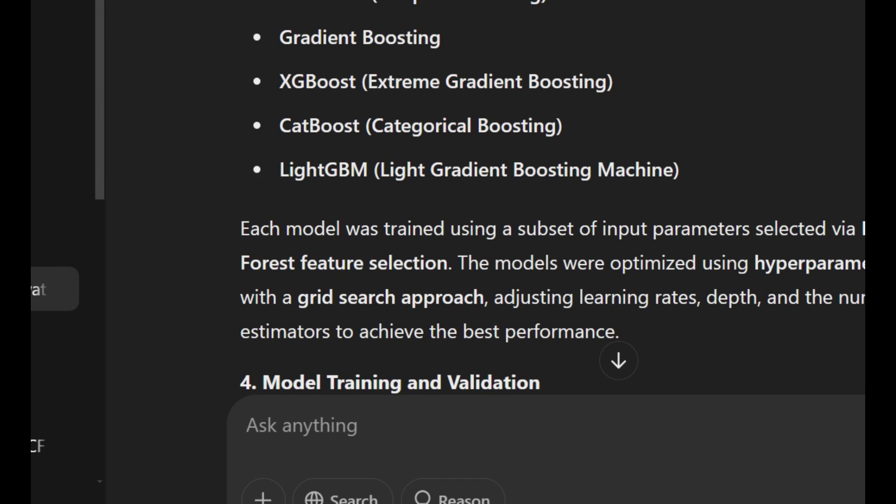
scroll(551, 196, "down", 5)
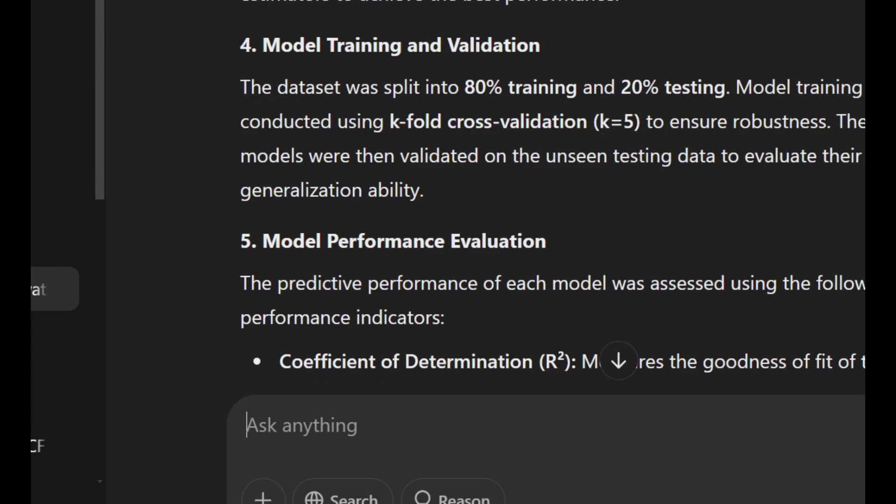
scroll(550, 201, "down", 7)
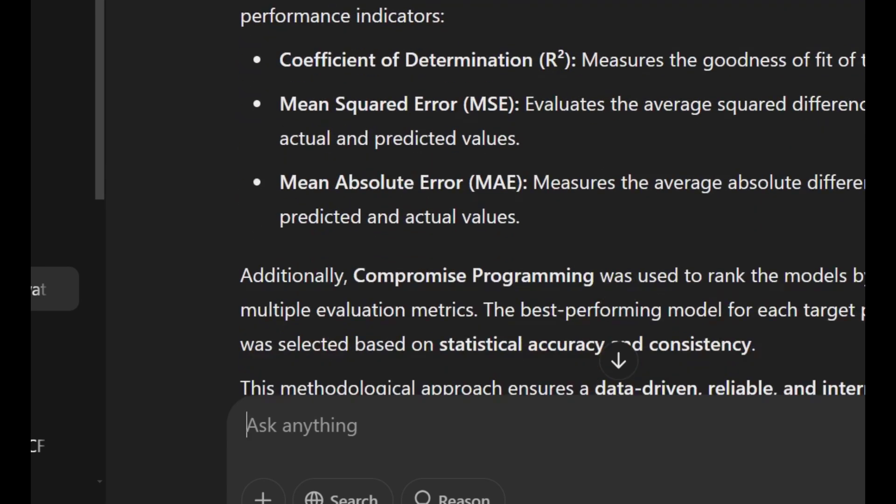
left_click(721, 398)
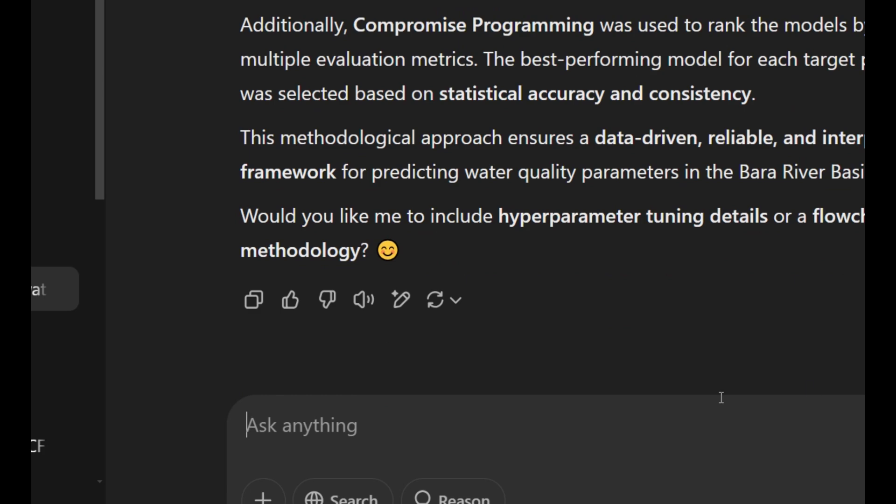
scroll(550, 196, "up", 10)
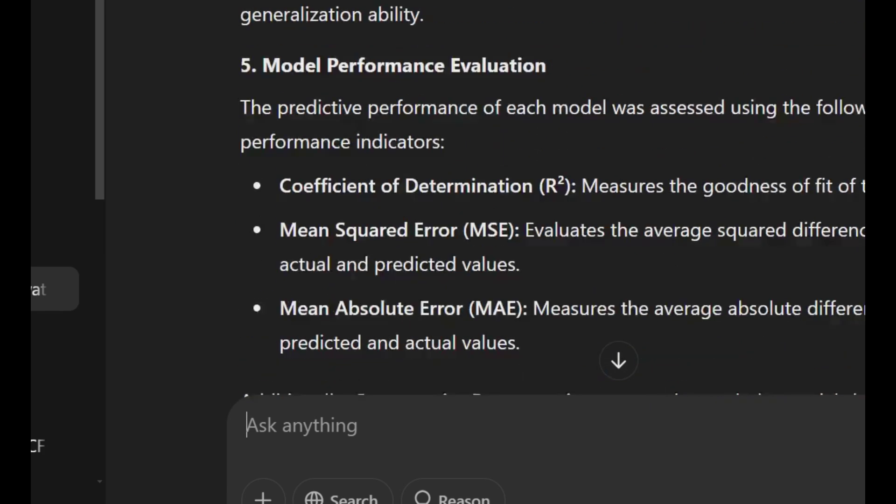
scroll(551, 196, "up", 10)
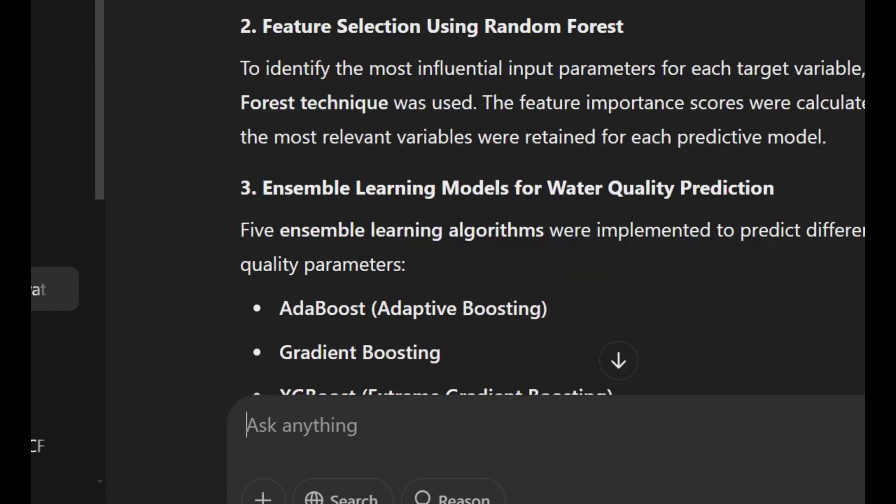
scroll(550, 196, "up", 5)
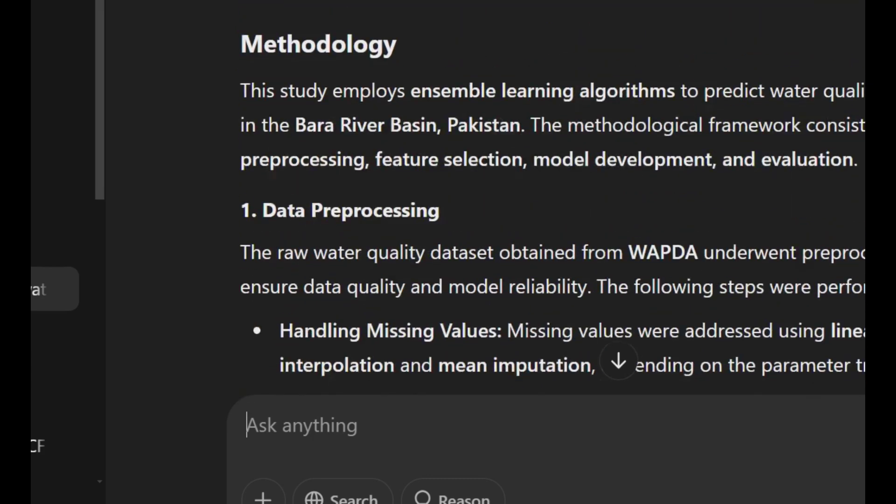
scroll(551, 196, "down", 20)
scroll(551, 196, "down", 3)
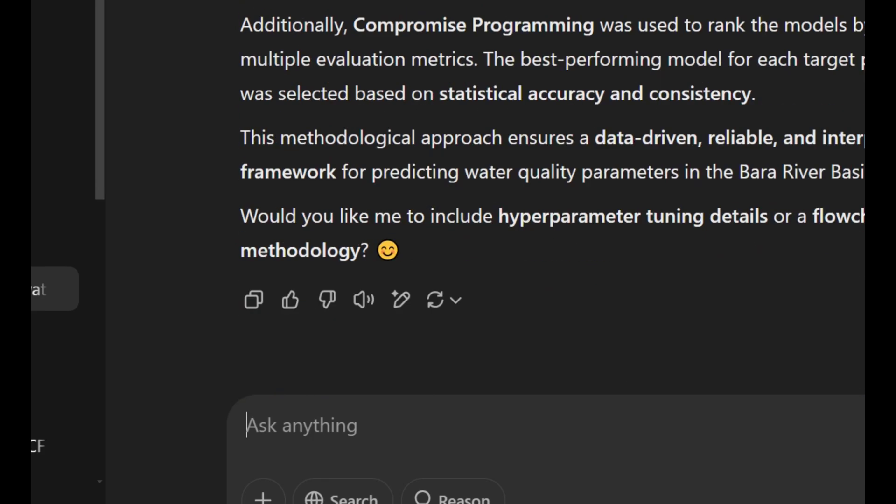
Send the prompt "write result section" to generate the article's results.
left_click(547, 432)
type("r")
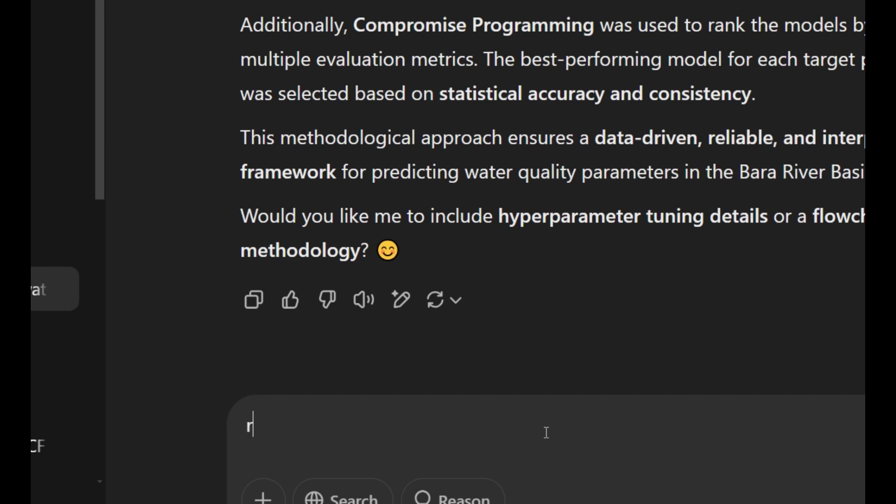
key("BackSpace")
type("write result")
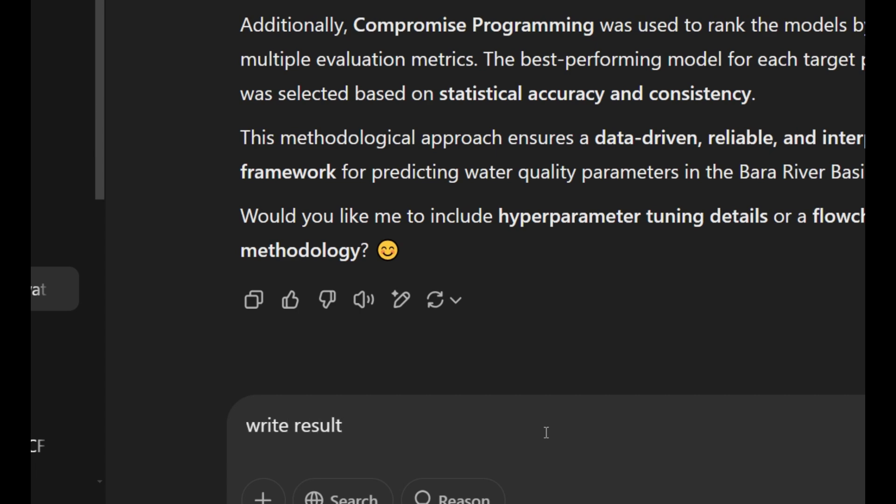
type(" section")
key("Return")
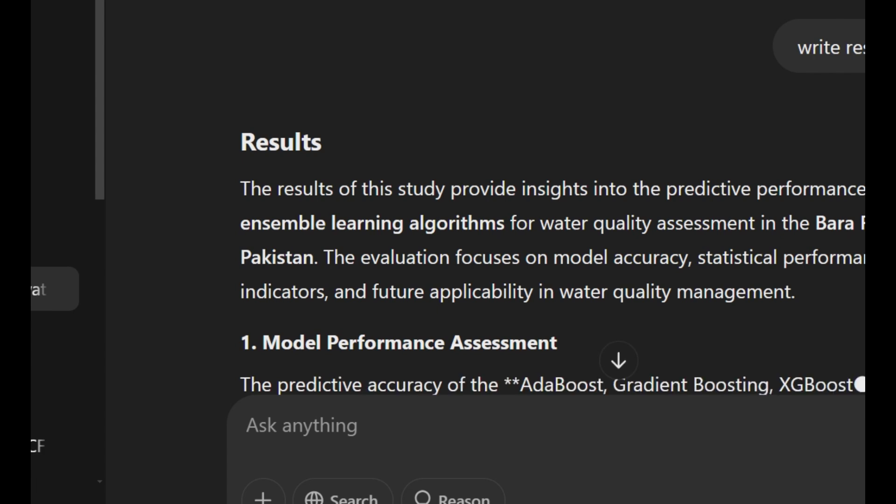
Follow the results section as it is generated, from the model performance assessment and comparison table to the water quality management implications.
left_click(619, 362)
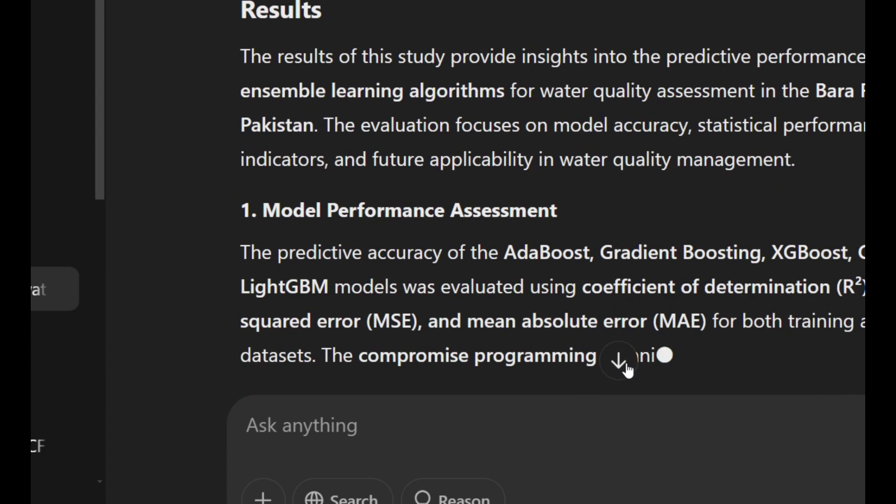
left_click(620, 362)
left_click(620, 362)
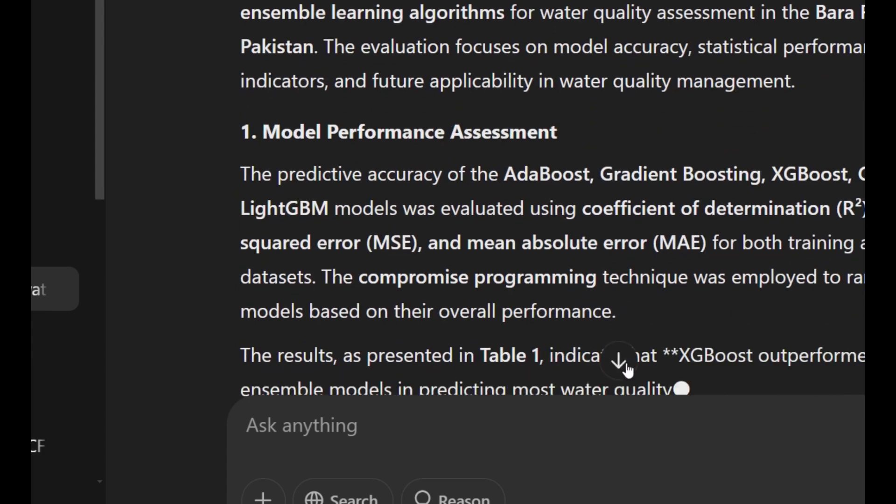
left_click(620, 362)
left_click(621, 364)
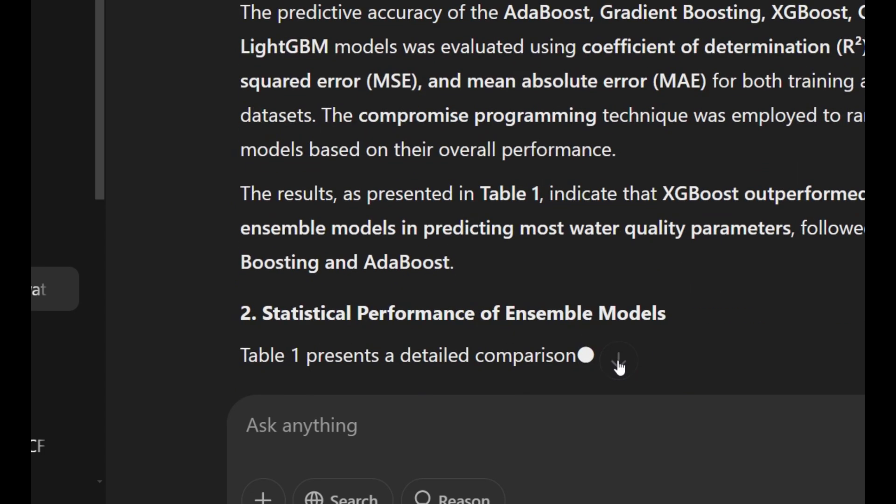
left_click(619, 364)
left_click(619, 363)
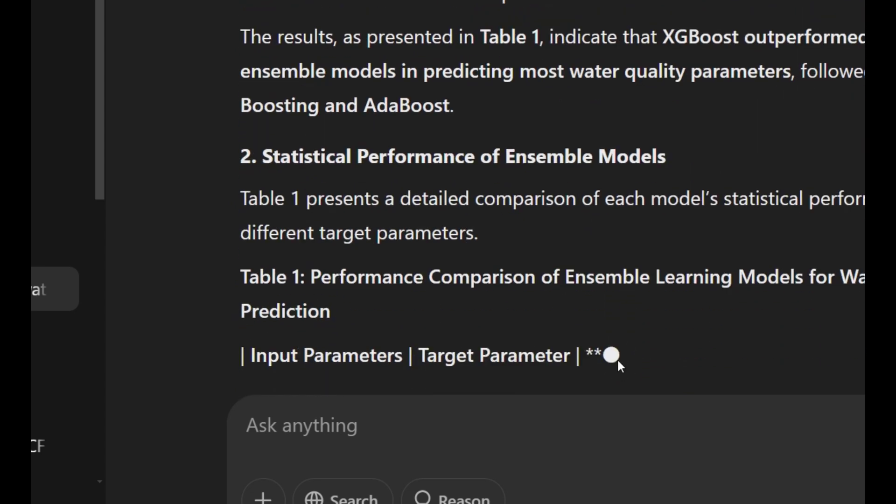
left_click(619, 363)
left_click(620, 363)
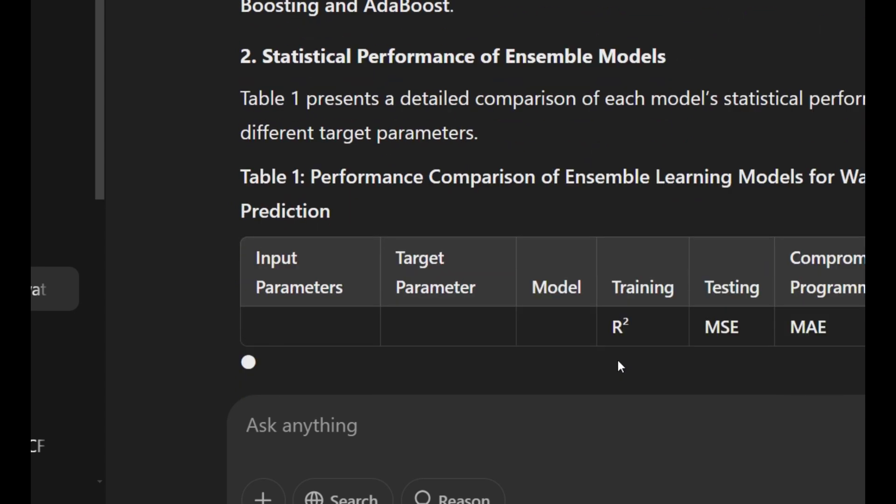
left_click(620, 363)
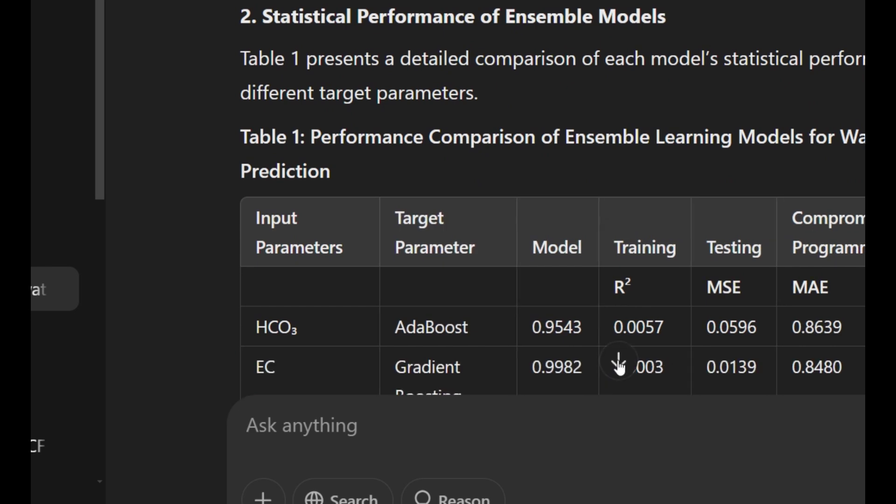
left_click(620, 363)
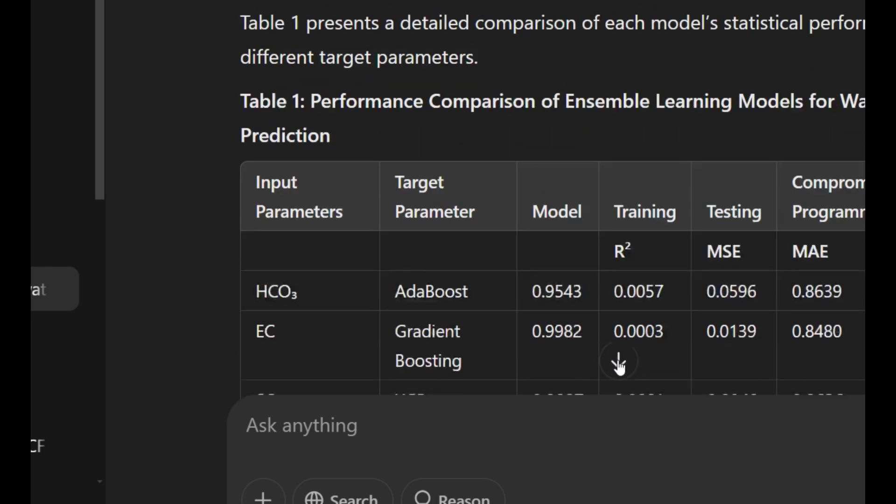
left_click(619, 363)
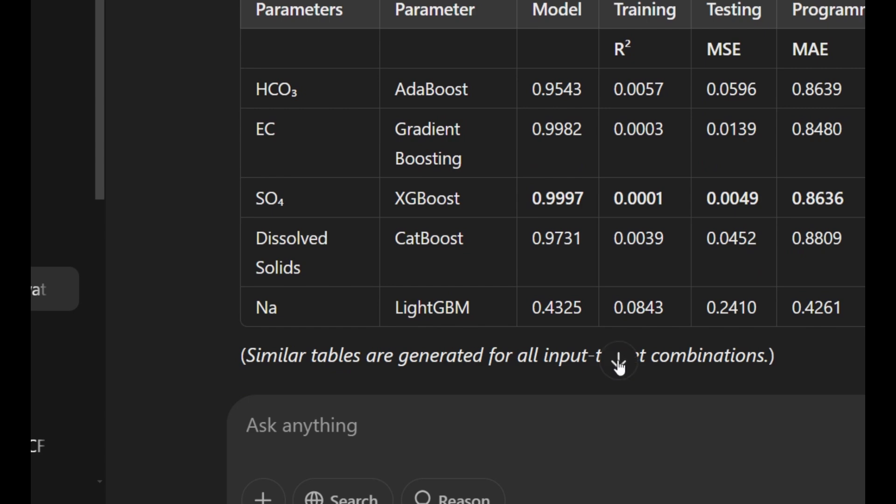
left_click(619, 361)
left_click(619, 362)
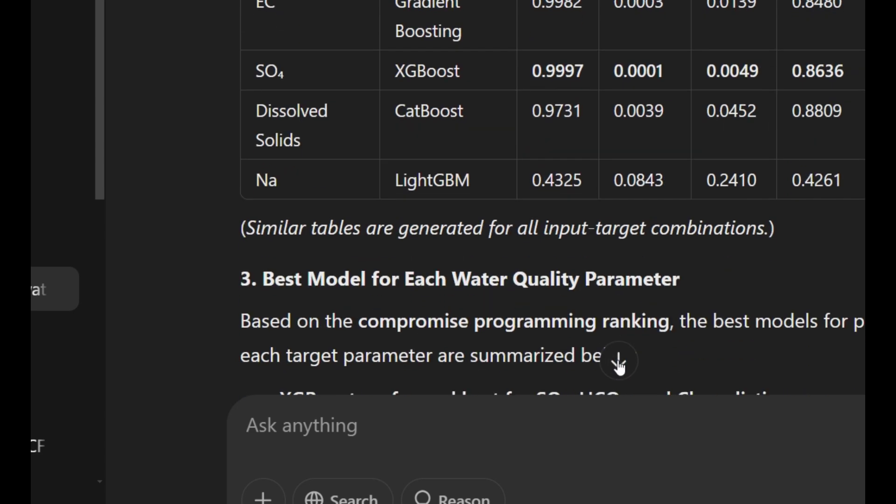
left_click(619, 361)
left_click(619, 362)
left_click(619, 361)
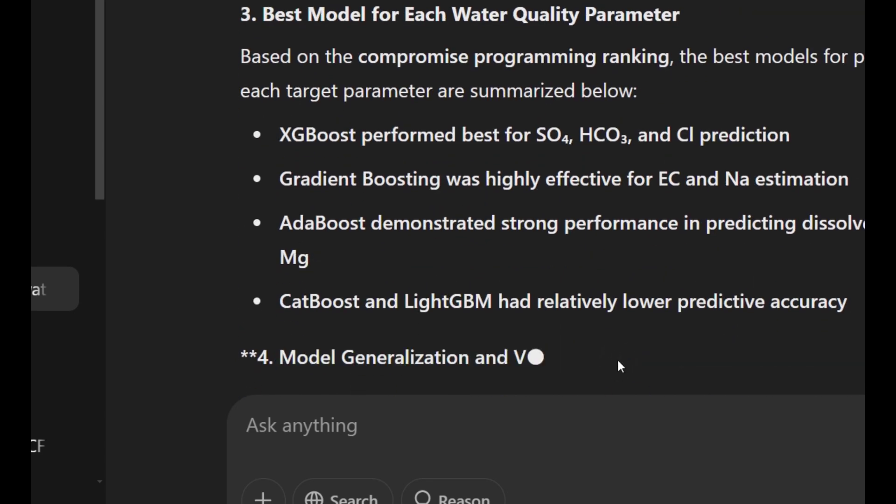
left_click(619, 362)
left_click(619, 362)
left_click(619, 362)
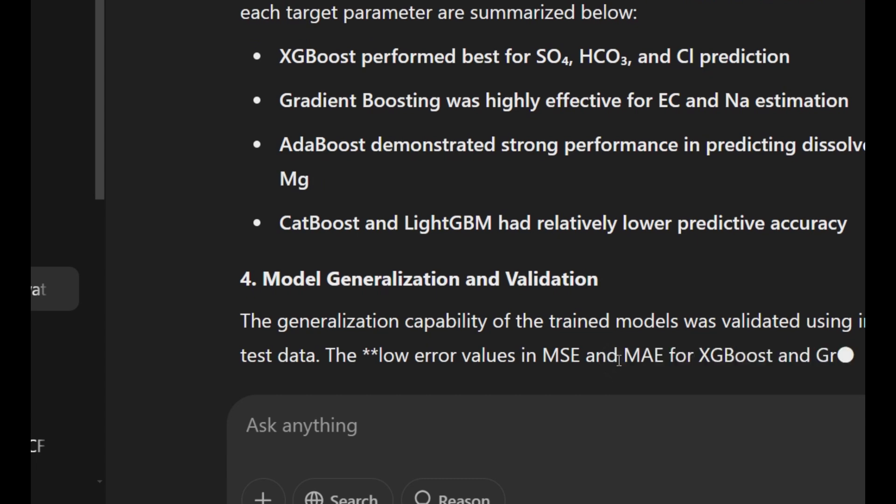
left_click(619, 362)
left_click(619, 362)
left_click(619, 361)
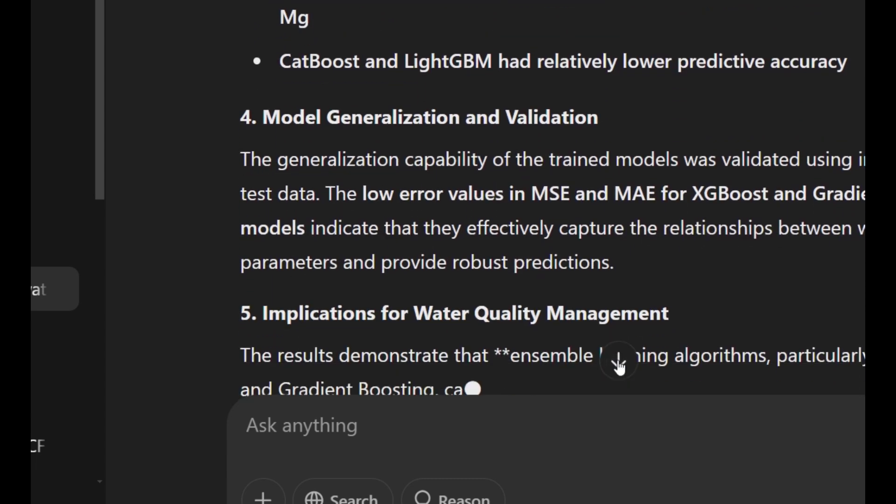
left_click(619, 361)
left_click(619, 362)
left_click(619, 361)
left_click(619, 362)
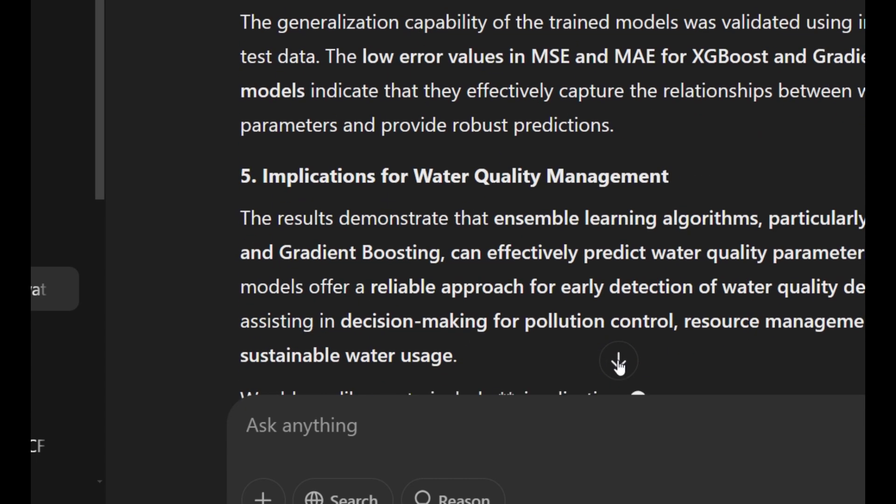
left_click(619, 361)
left_click(618, 362)
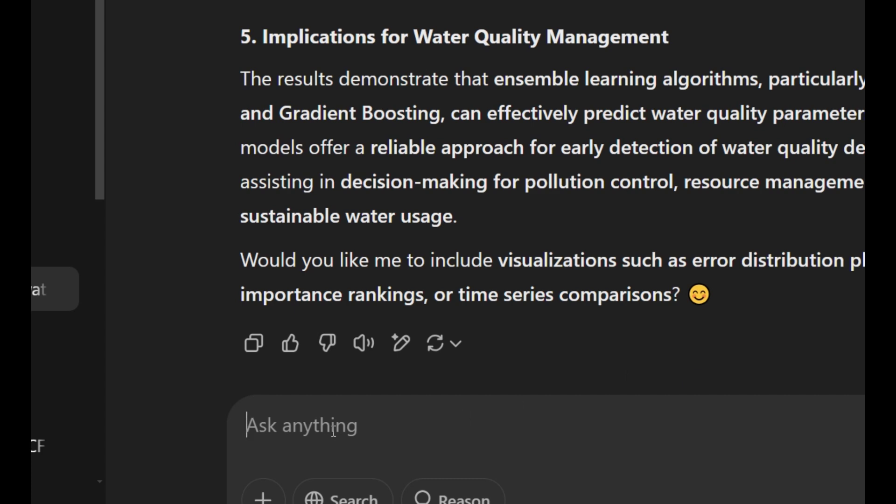
Send the prompt "write discussion section" to generate the article's discussion.
type("d")
key("BackSpace")
type("w")
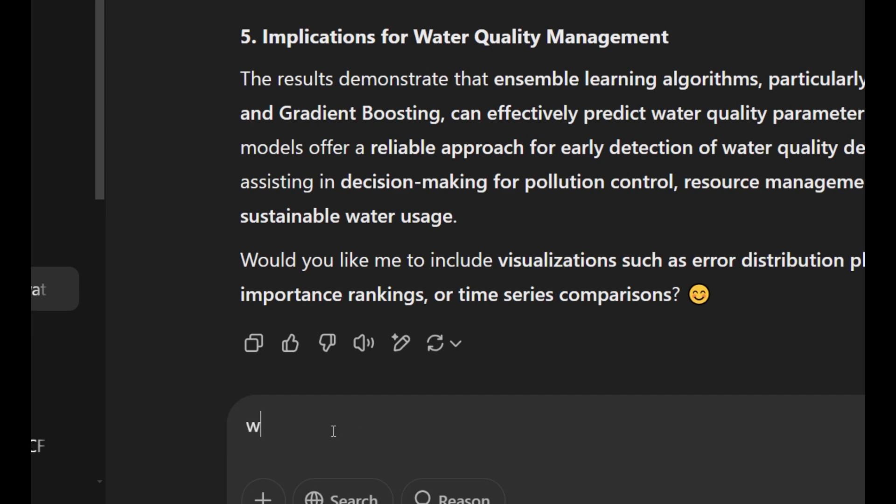
type("rite dis")
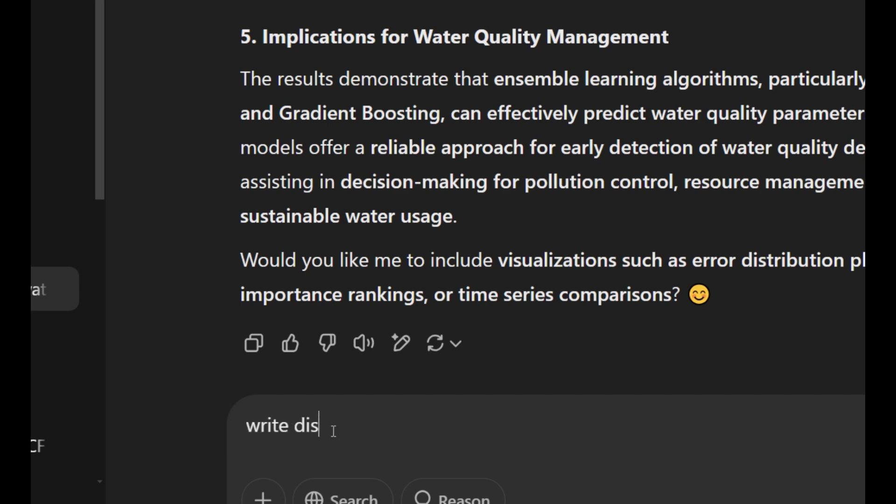
type("cussion section")
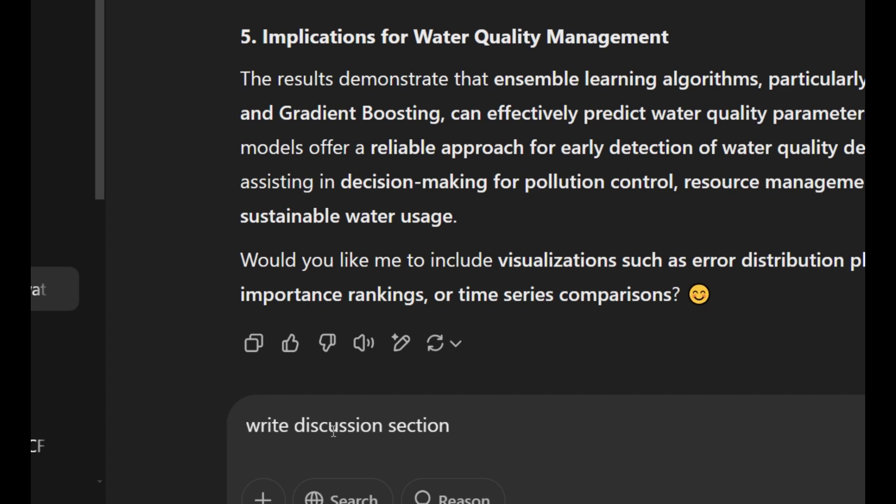
key("Return")
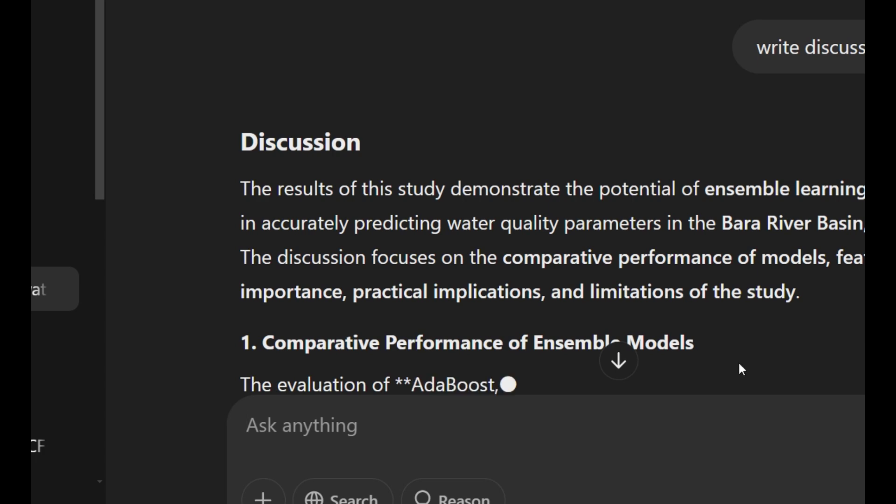
Follow the generated discussion from the ensemble model comparison to the end of the conclusion, highlighting the "Limitations and Future Work" heading.
left_click(619, 360)
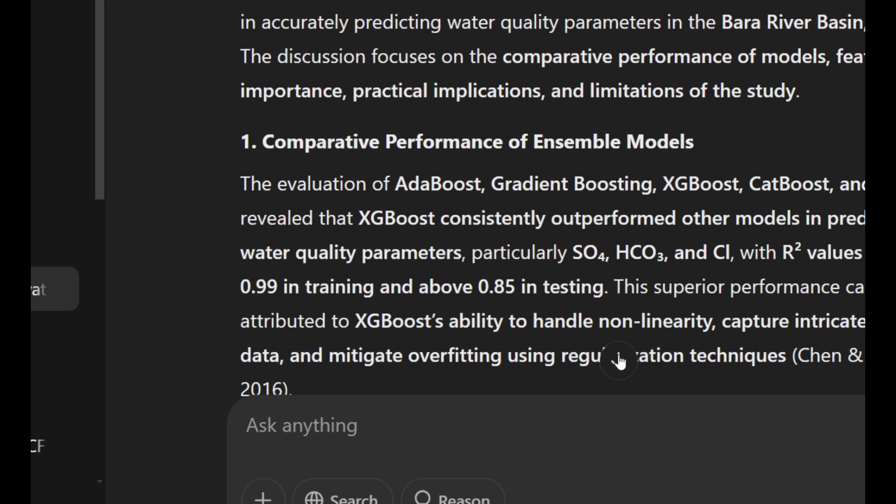
left_click(619, 361)
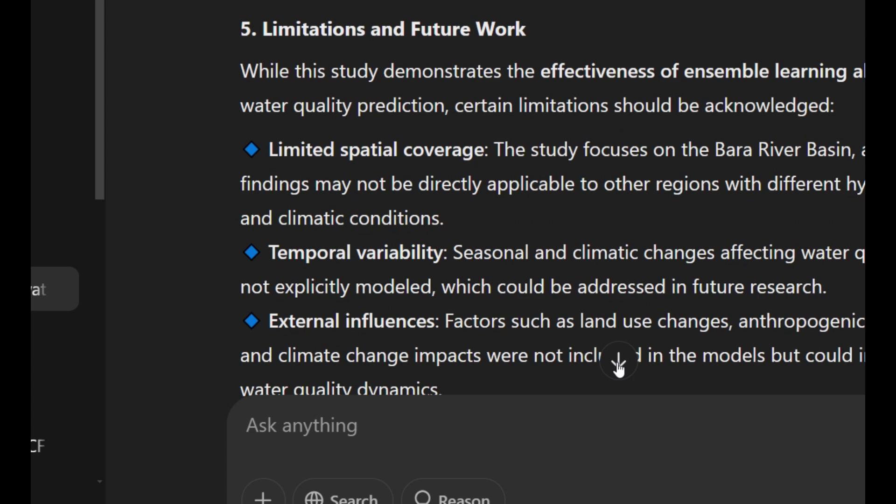
left_click_drag(266, 29, 536, 42)
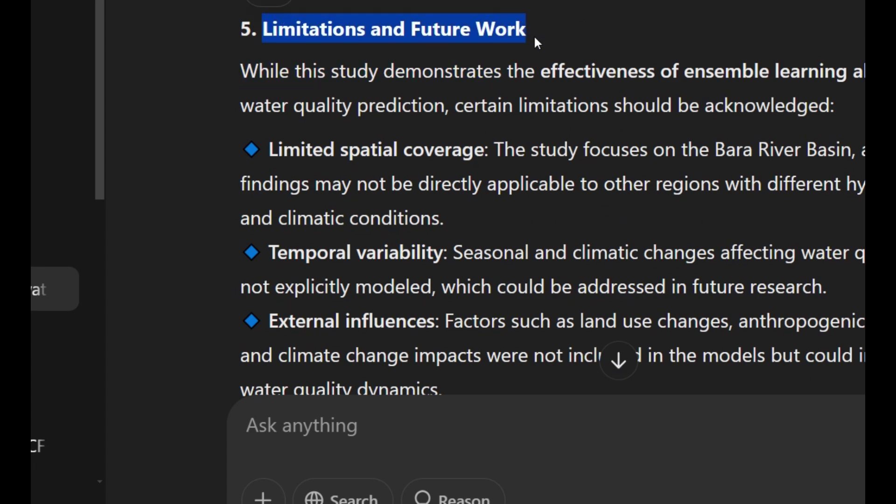
left_click(621, 371)
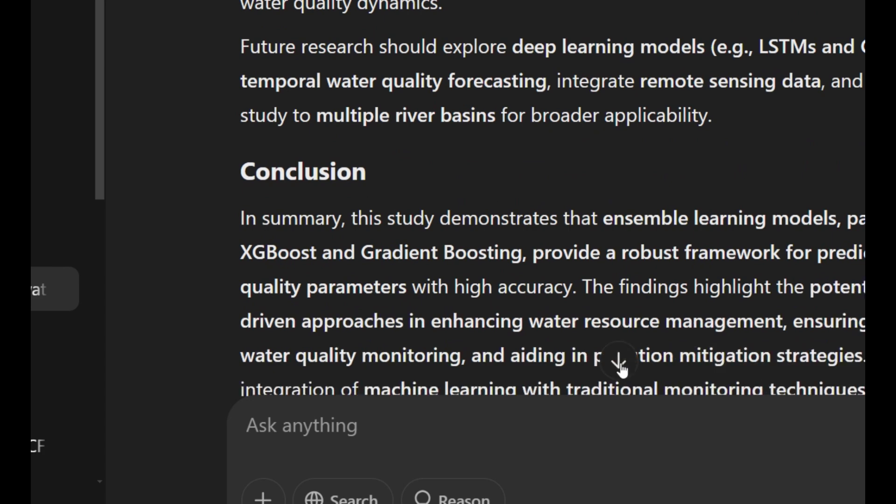
left_click(620, 362)
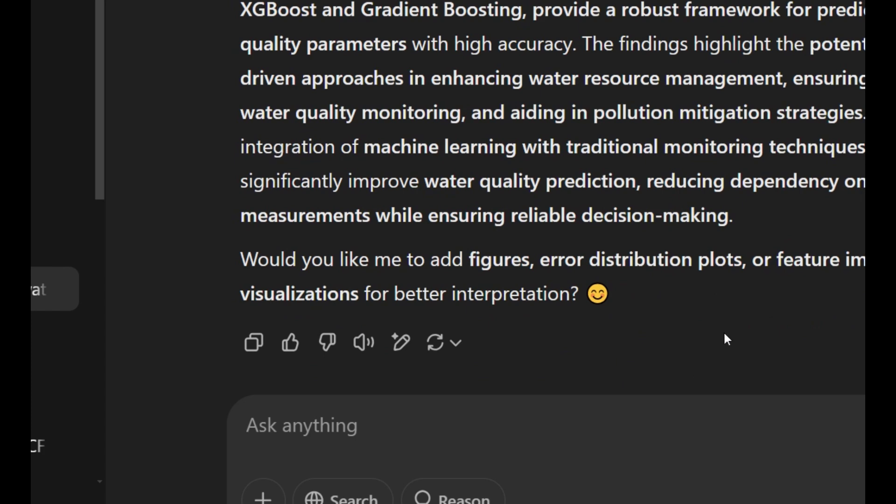